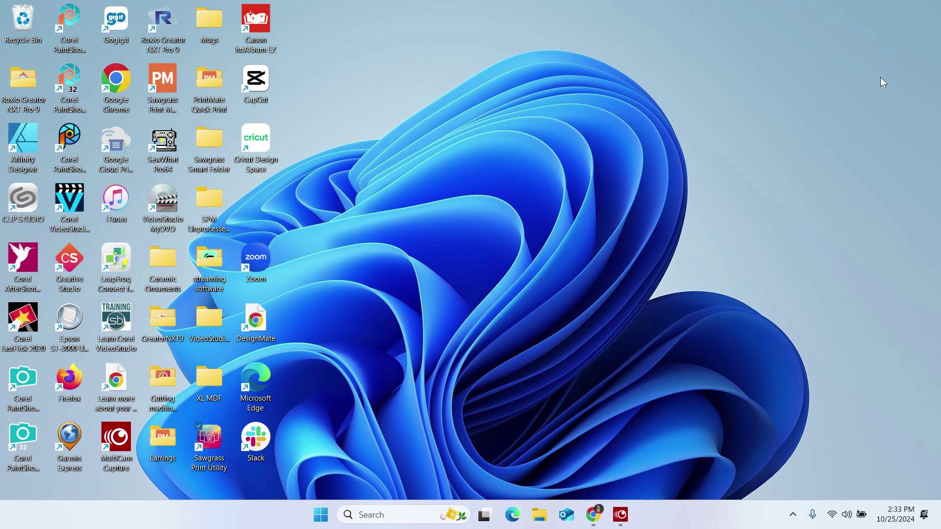
Step: Launch Sawgrass Print Utility from its desktop shortcut
double_click(210, 441)
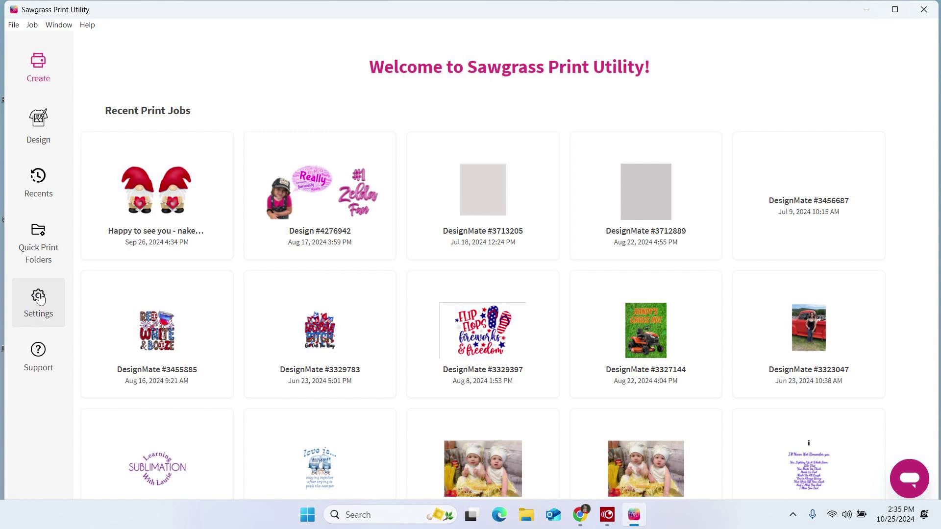
click(39, 298)
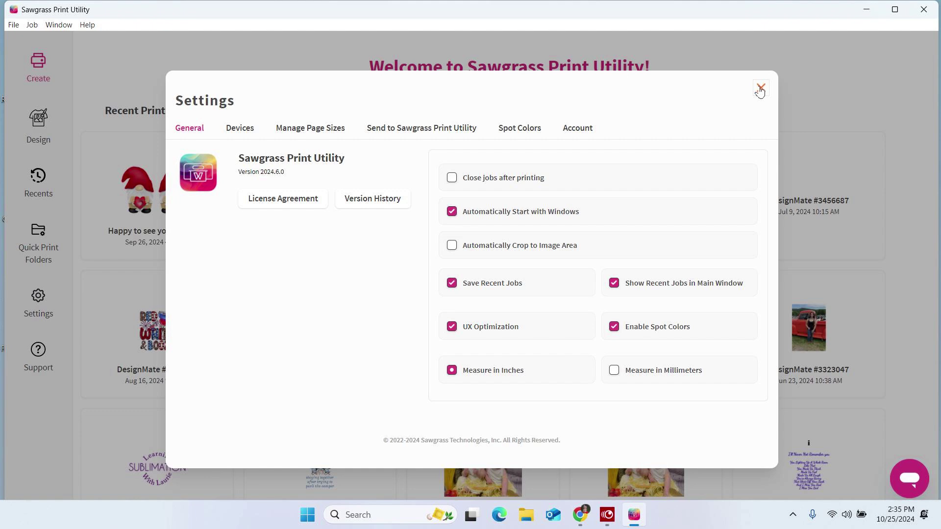
Step: Close Print Utility and start a new blank 8" SQUARE design in the Creative Studio editor
click(760, 89)
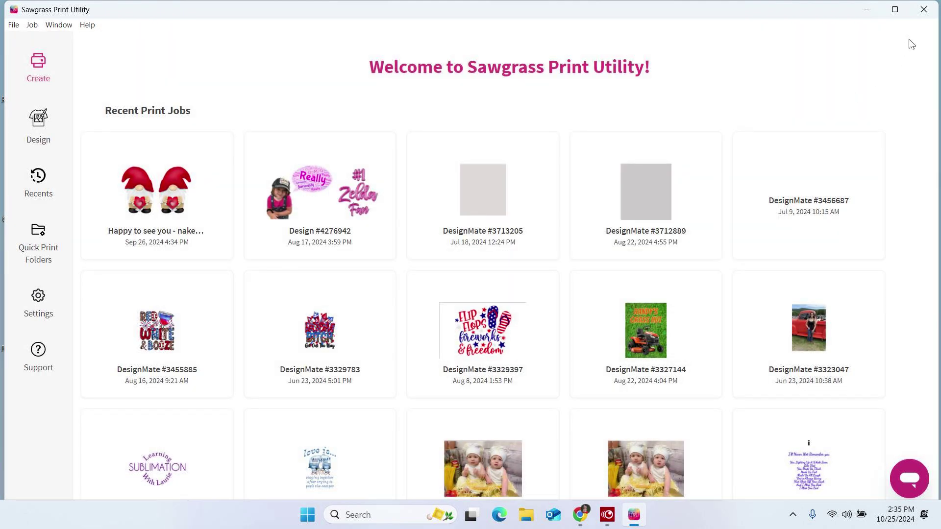
click(921, 10)
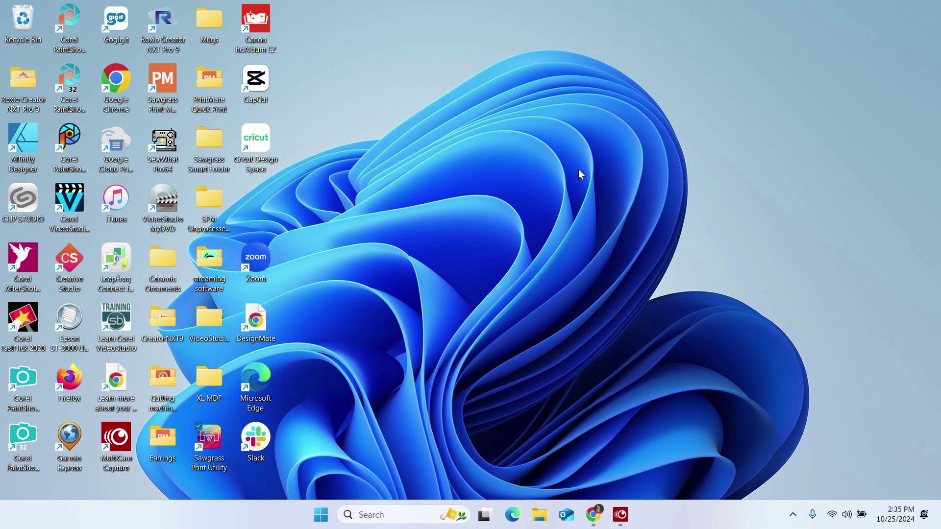
click(593, 515)
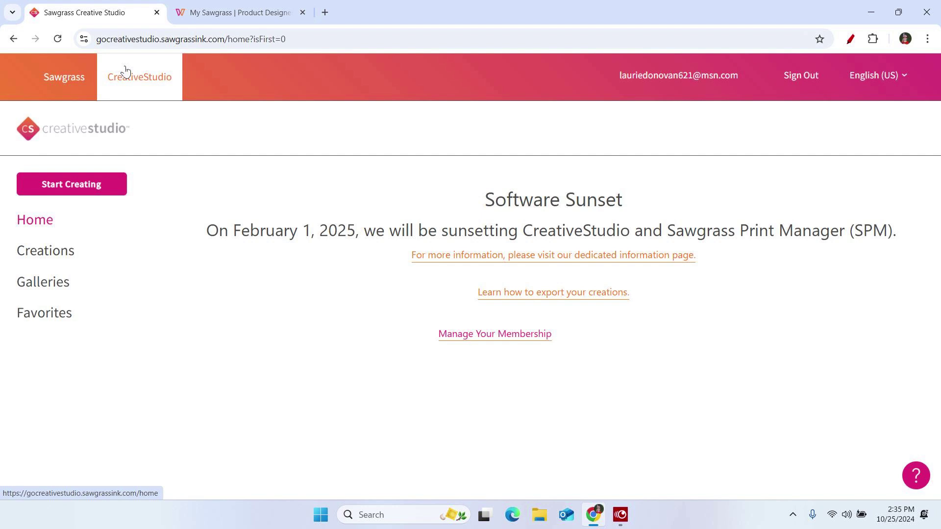
click(67, 192)
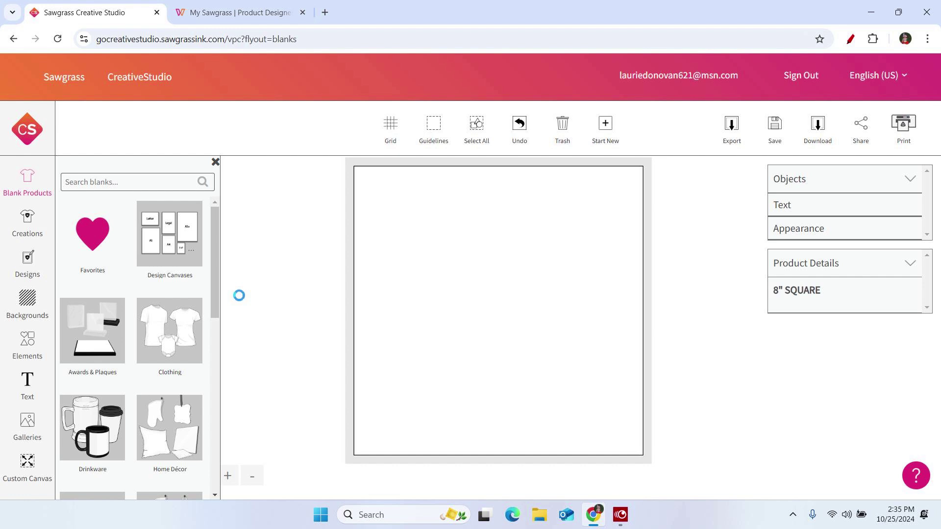
click(851, 44)
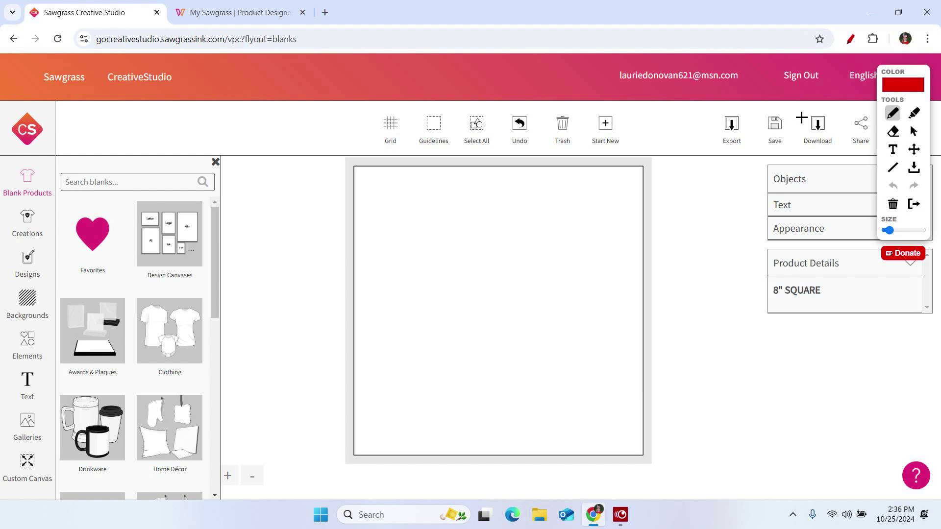
drag(800, 116, 838, 160)
drag(836, 104, 787, 169)
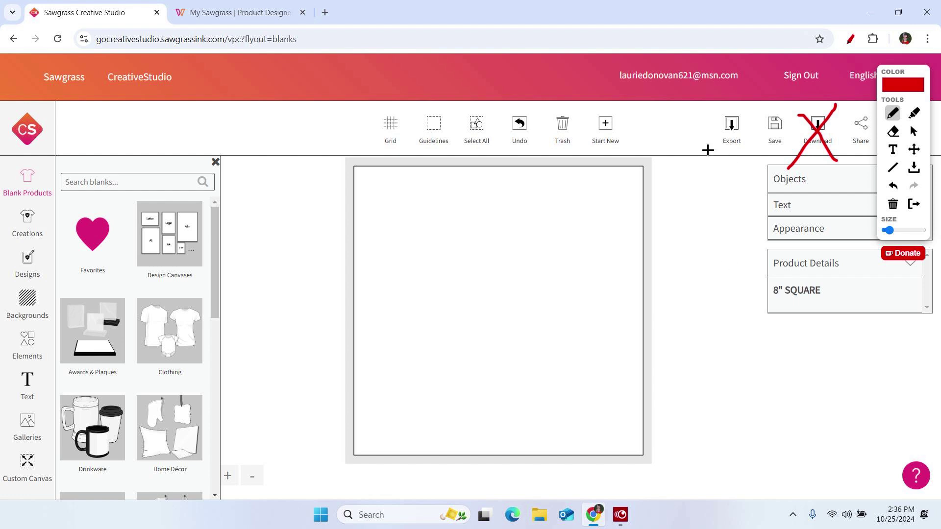
mouse_move(751, 138)
mouse_down()
mouse_move(746, 113)
mouse_move(713, 121)
mouse_move(699, 141)
mouse_move(735, 163)
mouse_move(756, 132)
mouse_up()
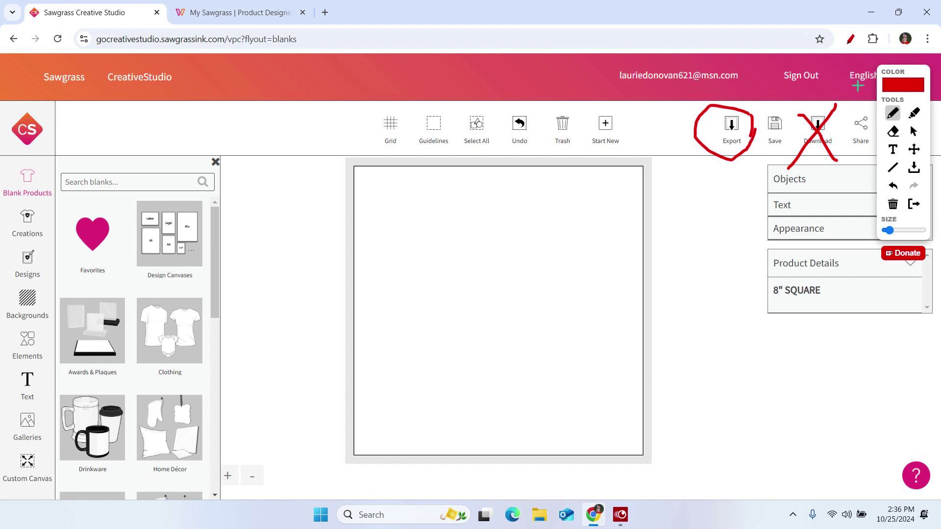
click(850, 39)
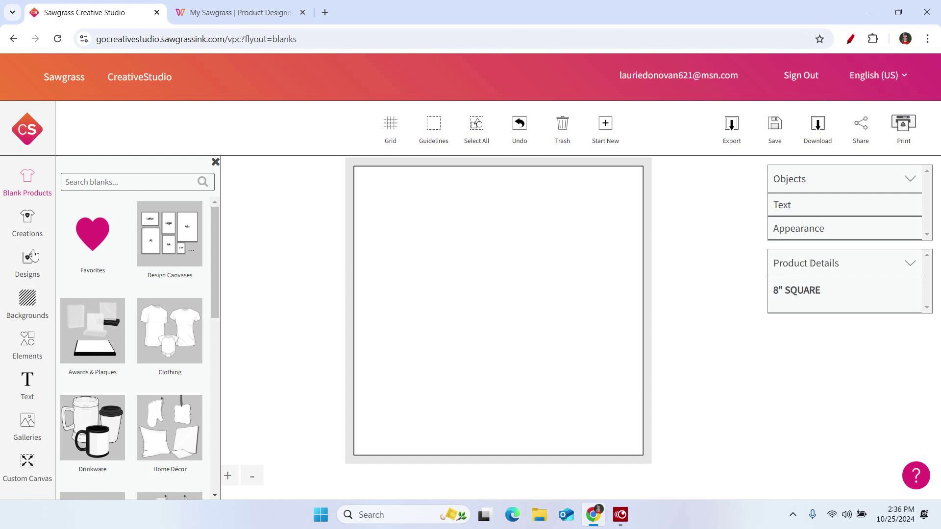
Step: Load the HALL PASS design from the Favorites folder of saved Creations
click(33, 222)
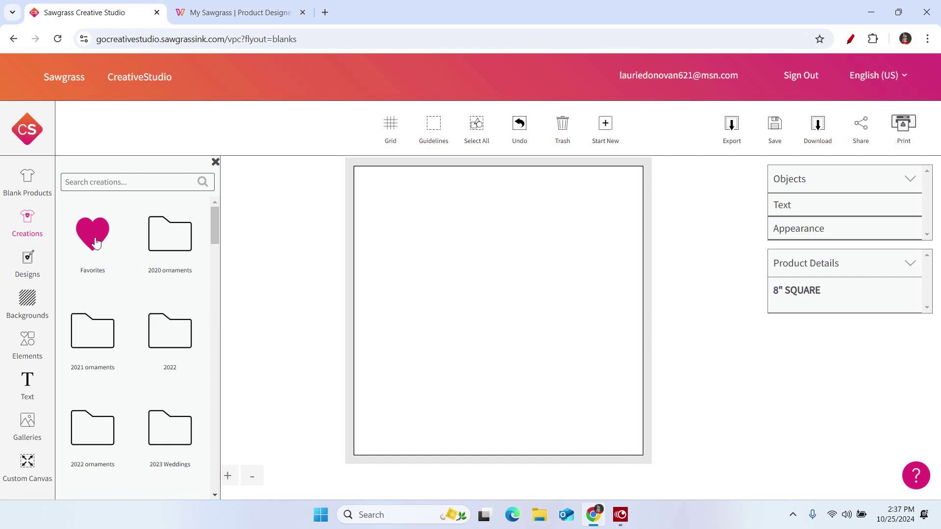
click(98, 244)
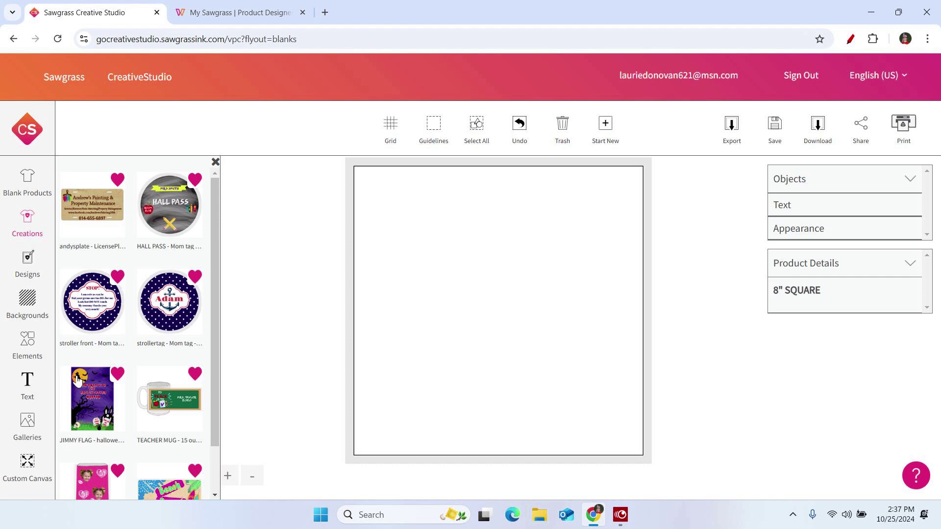
click(164, 212)
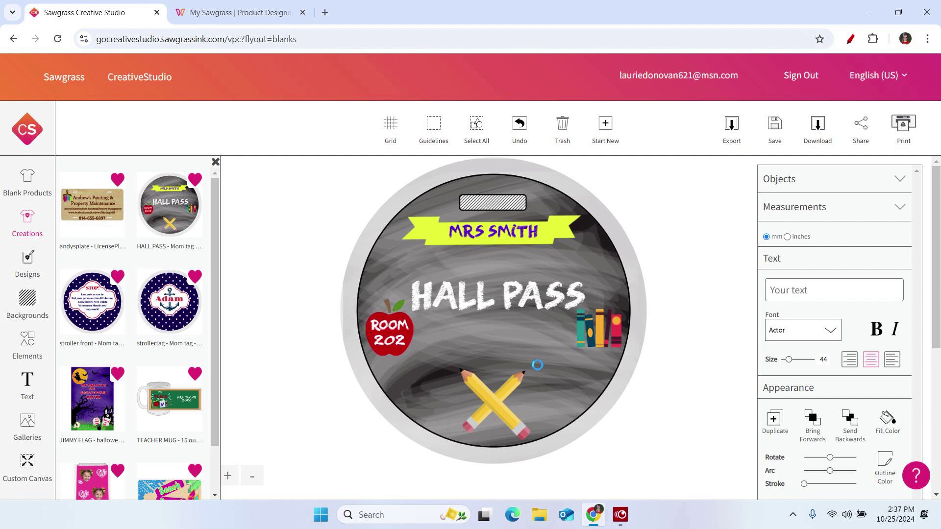
Step: Delete the MRS SMITH banner text and the ROOM 202 text on the apple
click(510, 236)
click(564, 127)
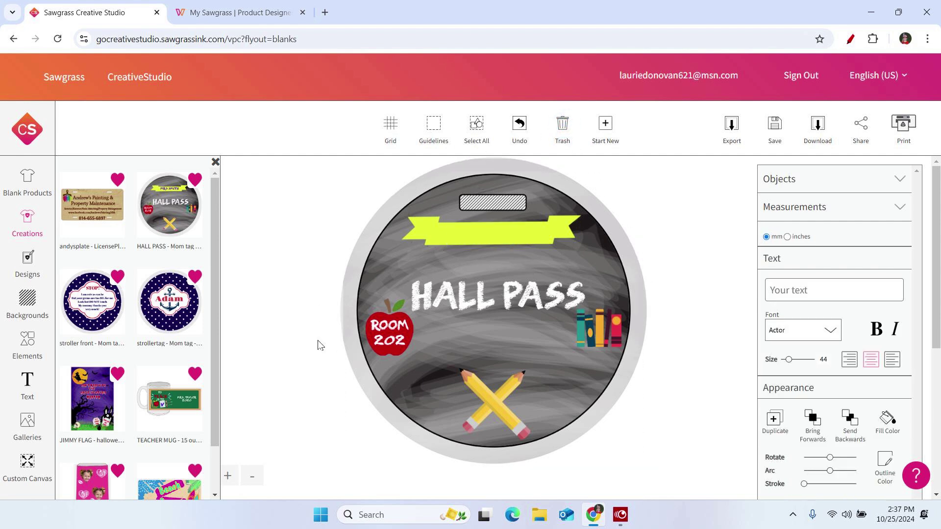
click(397, 335)
click(397, 335)
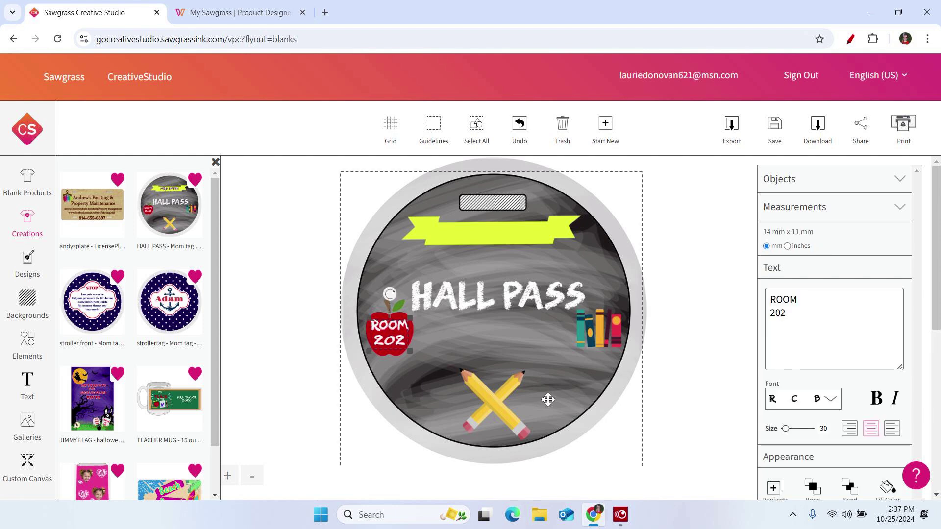
click(562, 126)
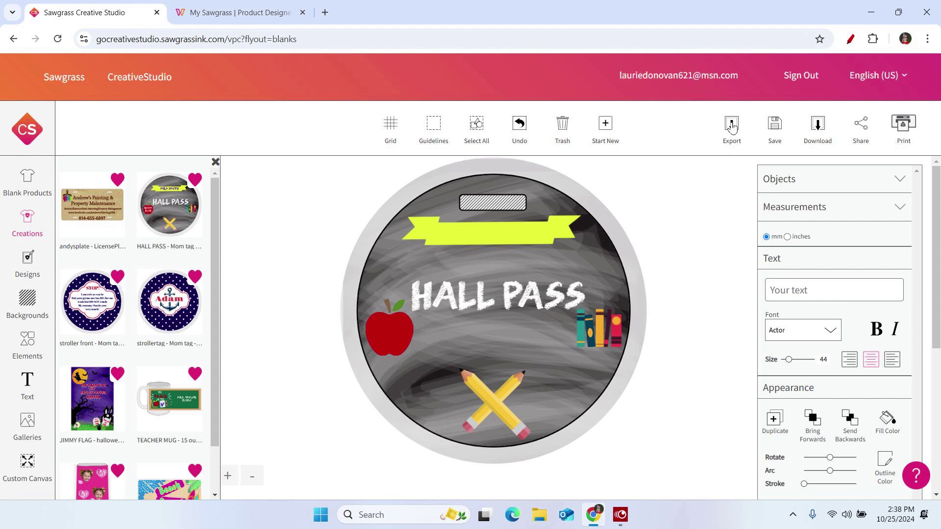
Step: Download the edited HALL PASS tag to Downloads as 'hall pass 2.sgz'
click(731, 126)
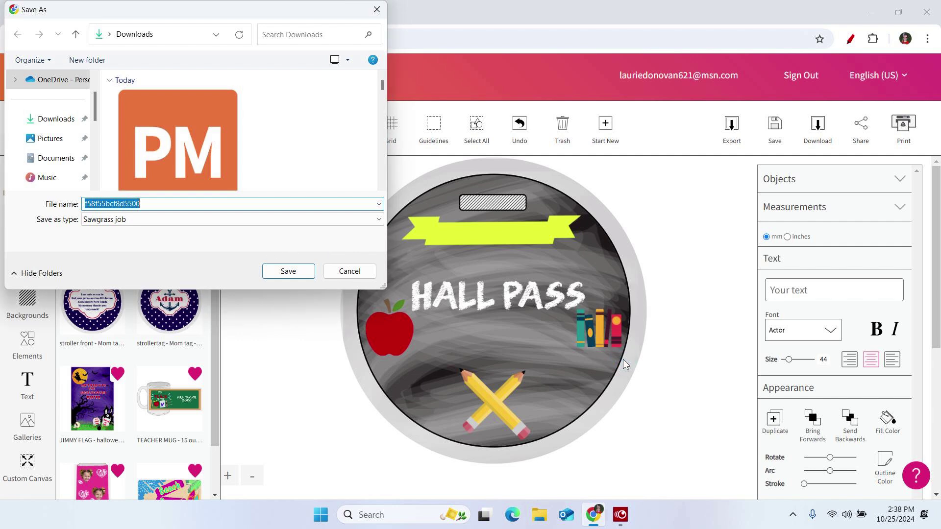
text(hal)
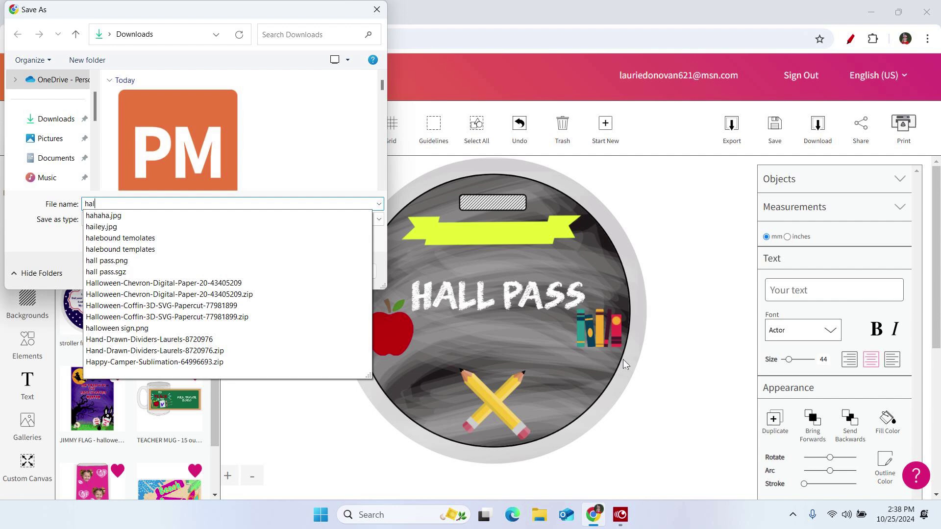
text(l pass)
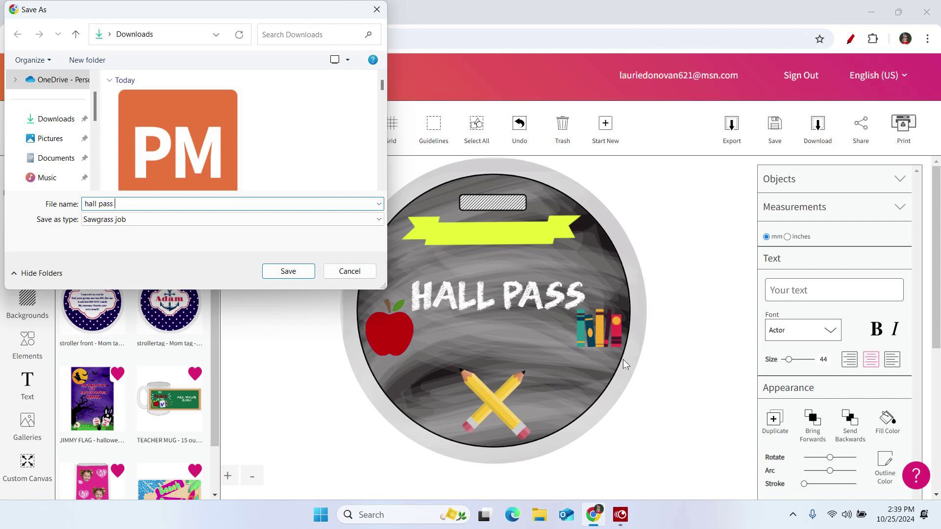
text(2)
click(301, 274)
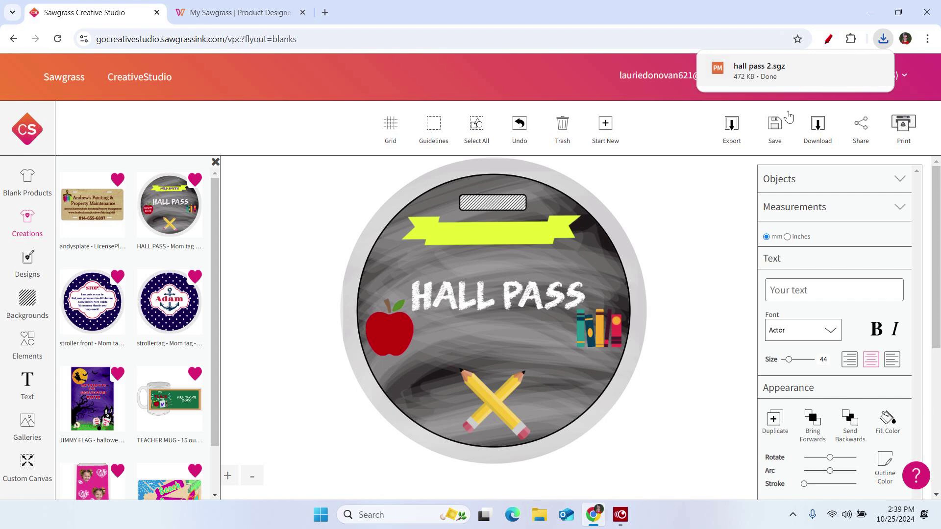
Step: Relaunch Print Utility from the desktop and start a new Untitled print job
click(868, 9)
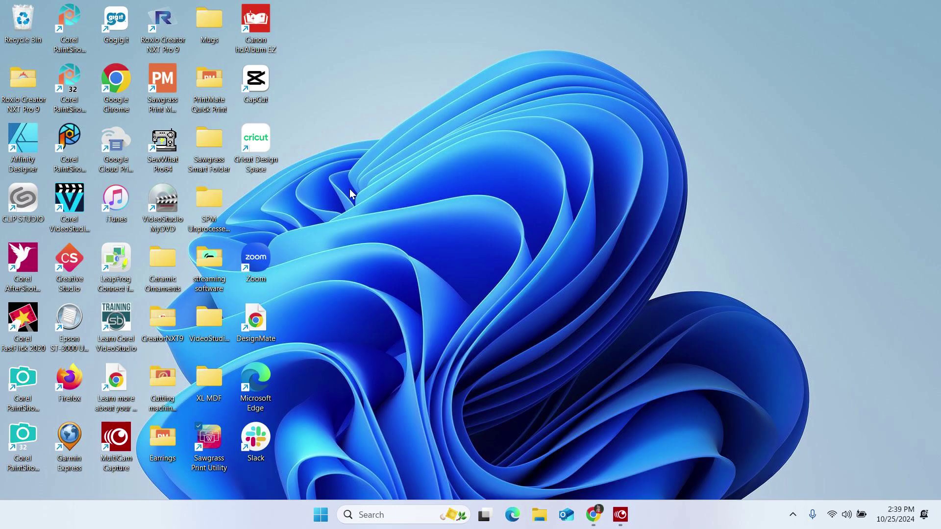
double_click(205, 437)
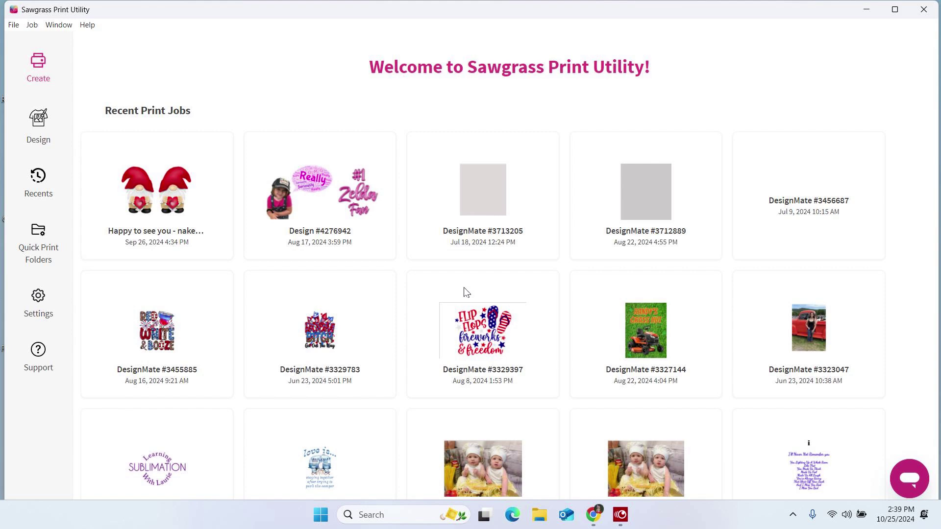
click(40, 70)
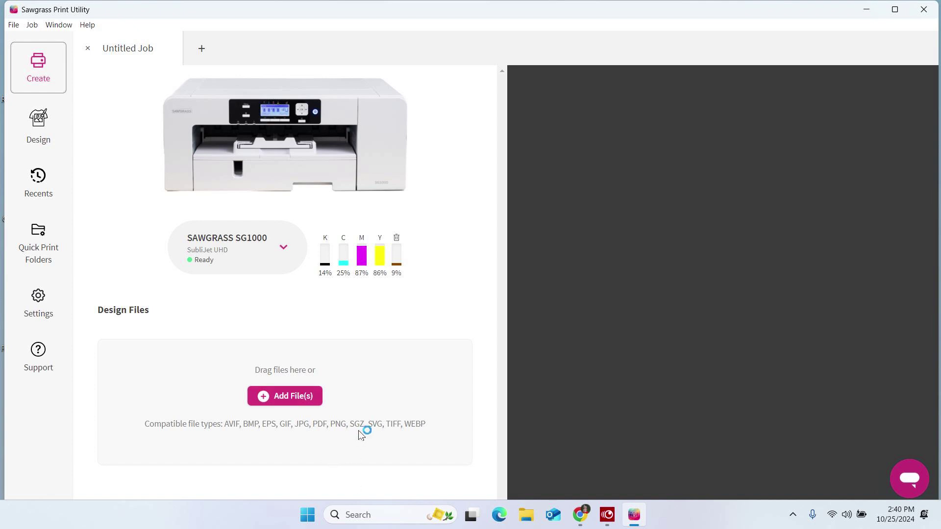
Step: Add the hall pass 2 file from Downloads to the print job
click(286, 400)
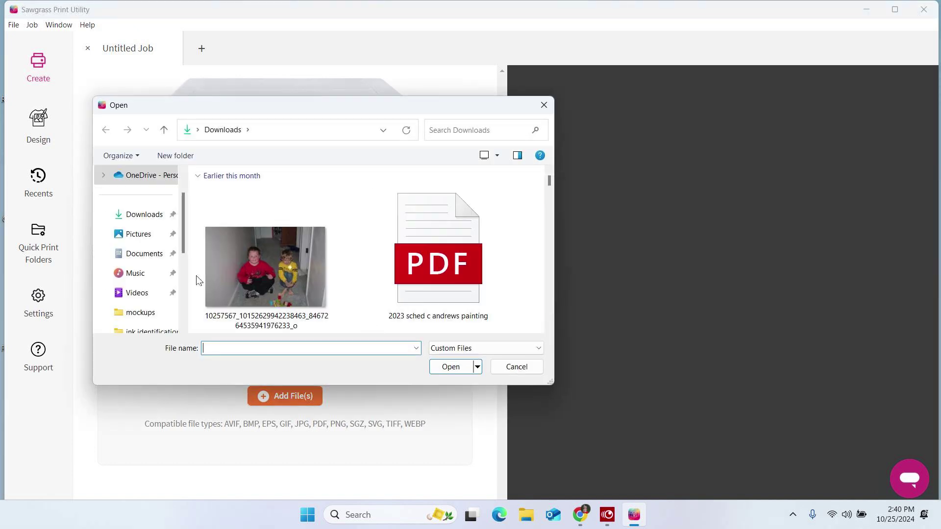
scroll(289, 252, down, 2)
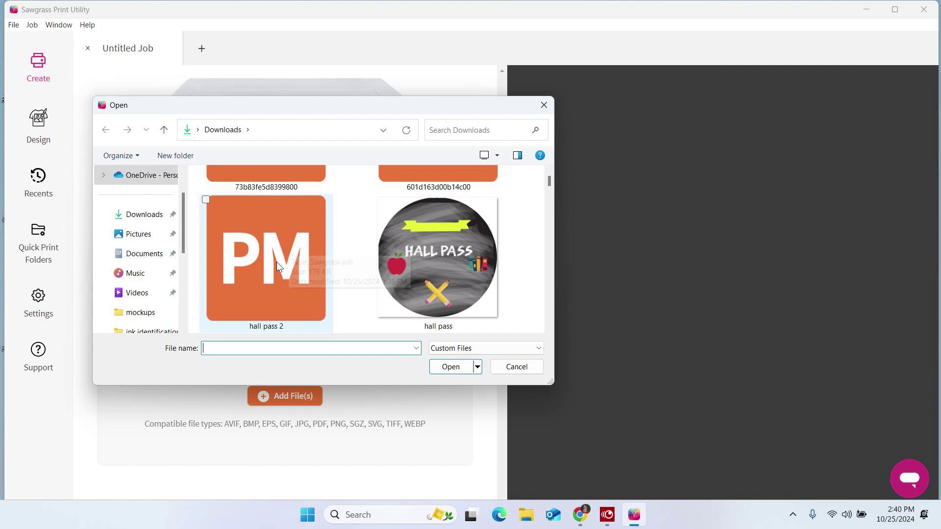
click(277, 262)
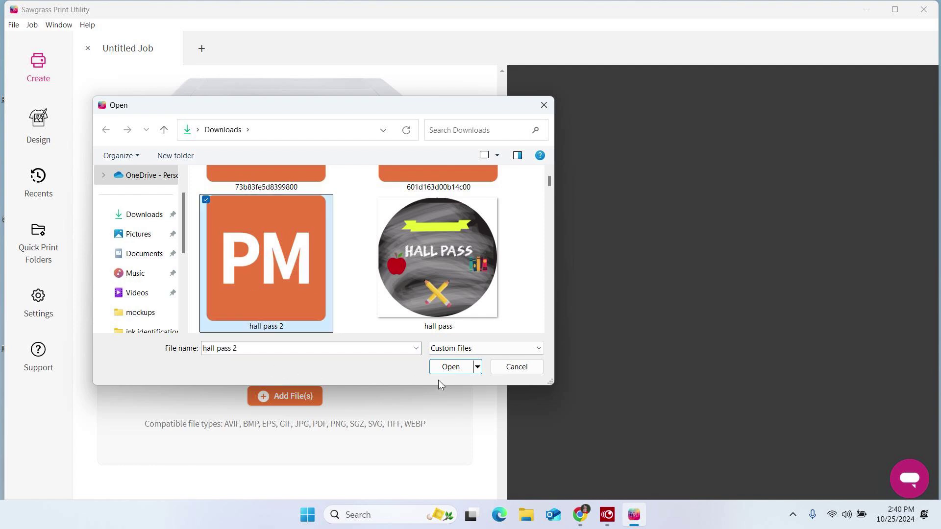
click(450, 367)
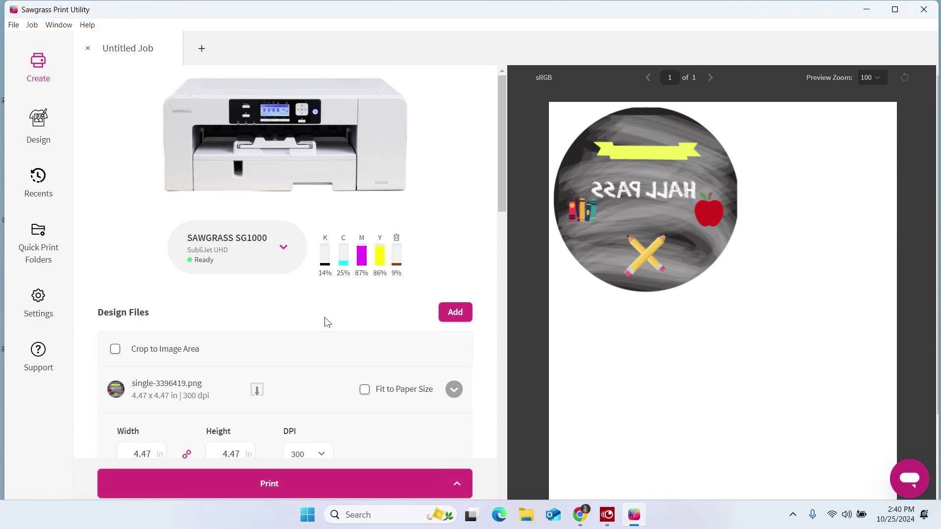
Step: Save the loaded design to Downloads under the name 'hall pass 2'
click(256, 392)
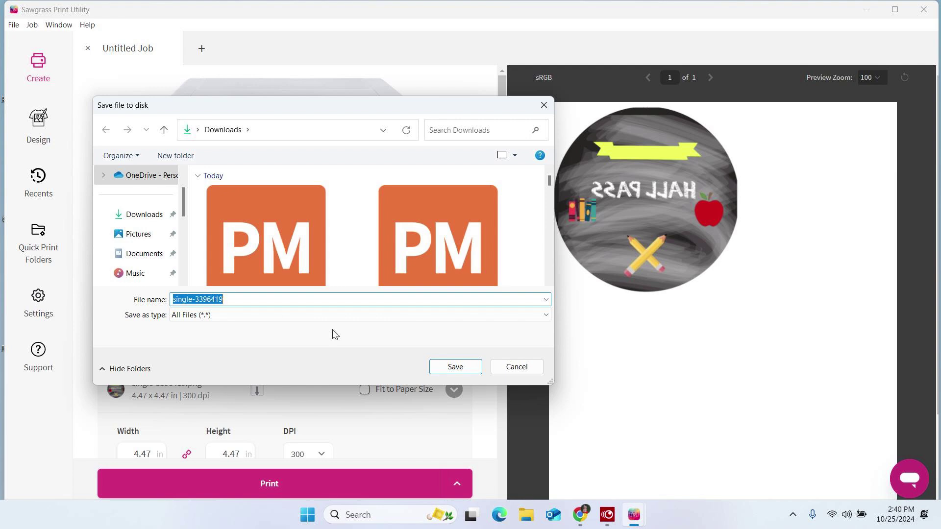
text(hall pass)
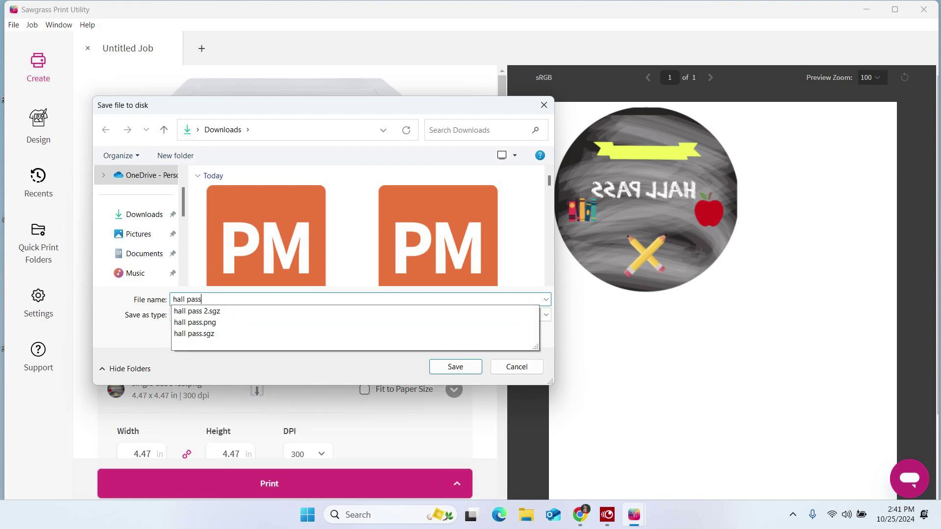
text( 2)
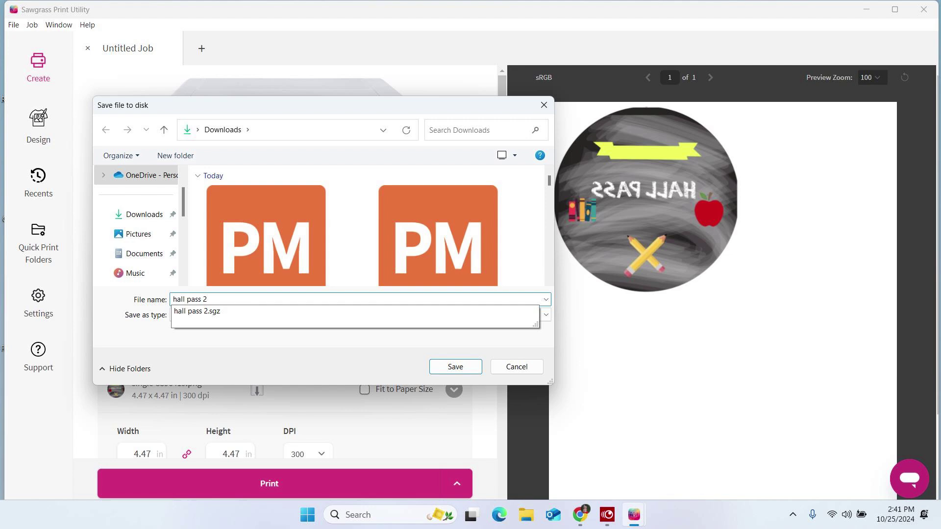
click(199, 363)
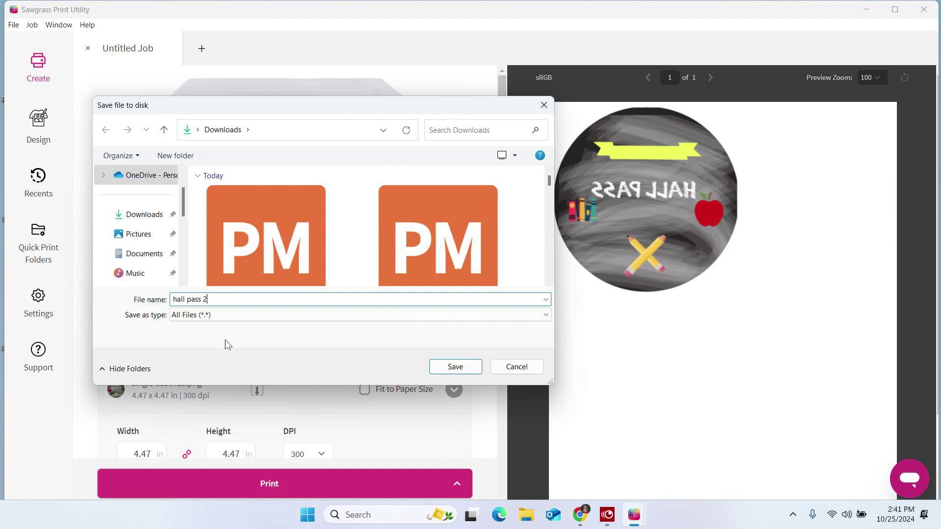
click(451, 368)
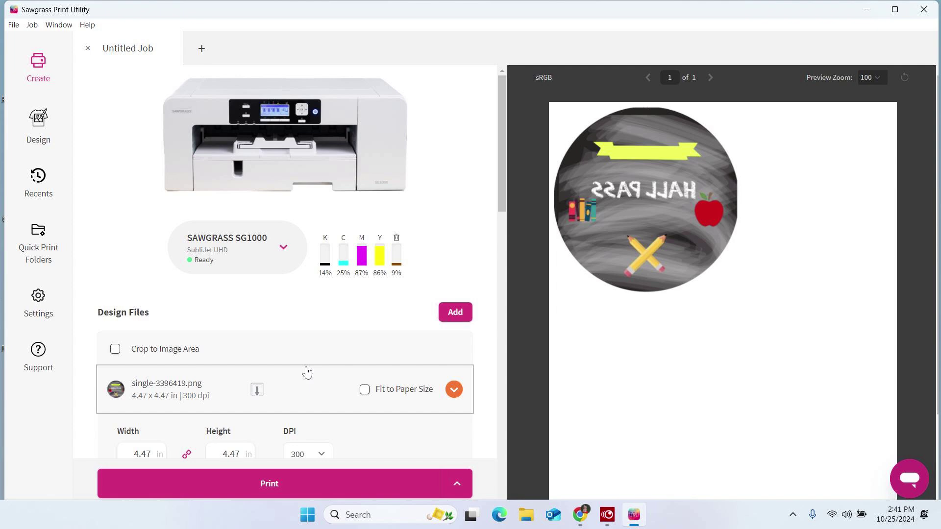
Step: Hide Print Utility and choose the hall pass 2 image for upload in My Sawgrass Designer
click(867, 11)
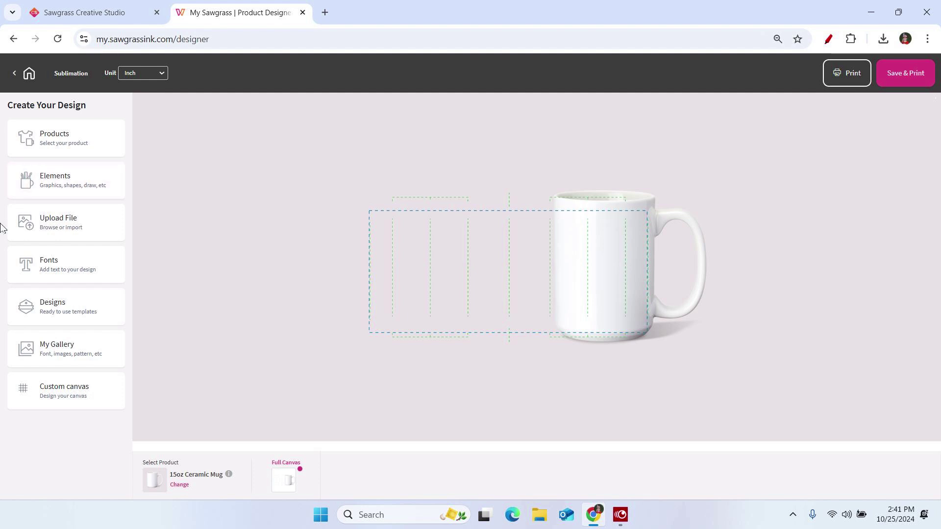
click(66, 231)
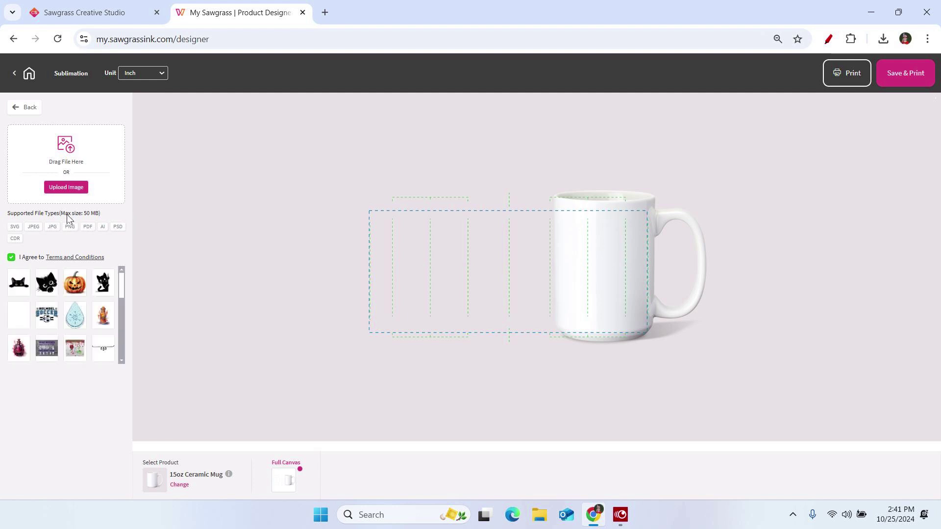
click(66, 186)
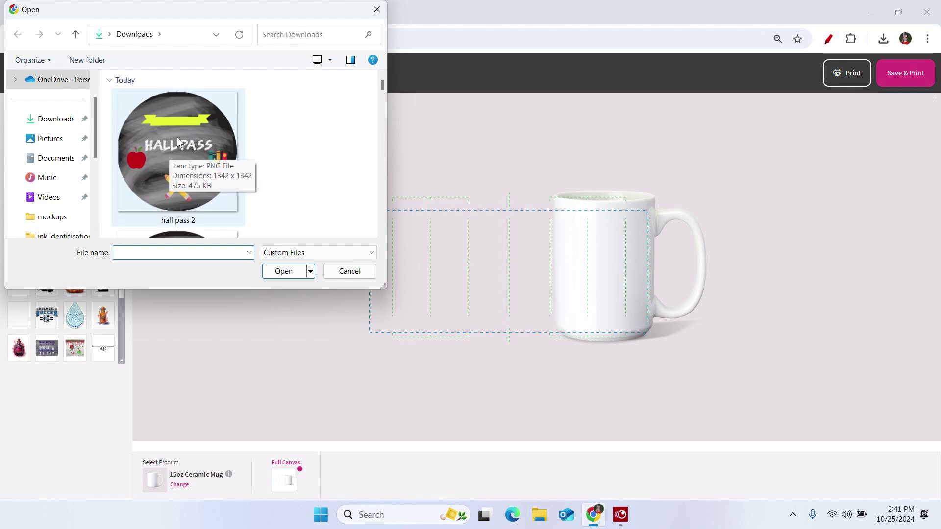
click(177, 142)
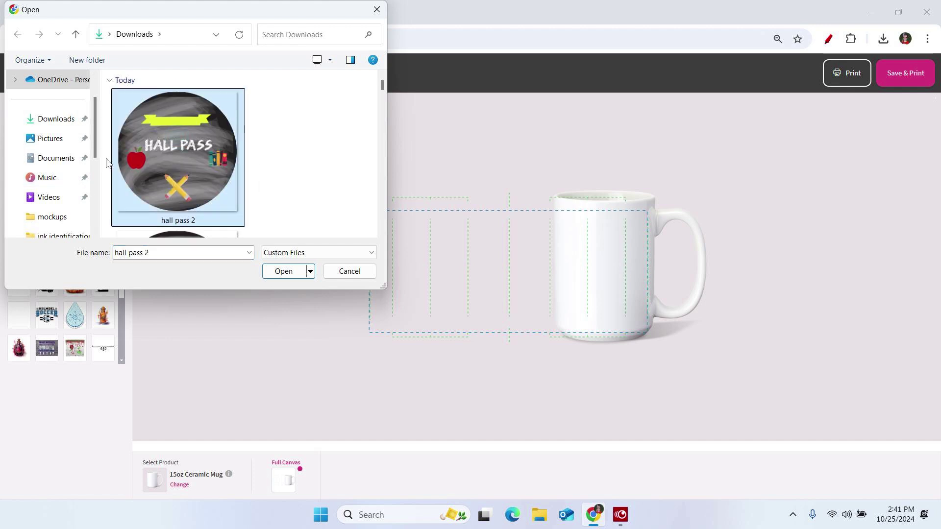
Step: Upload the hall pass 2 image and file it under the BHS gallery category
click(284, 272)
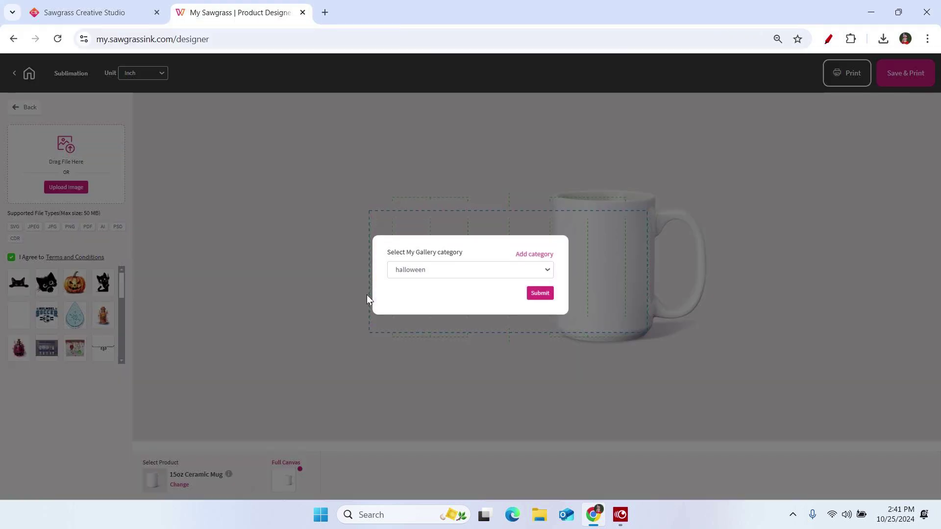
click(455, 279)
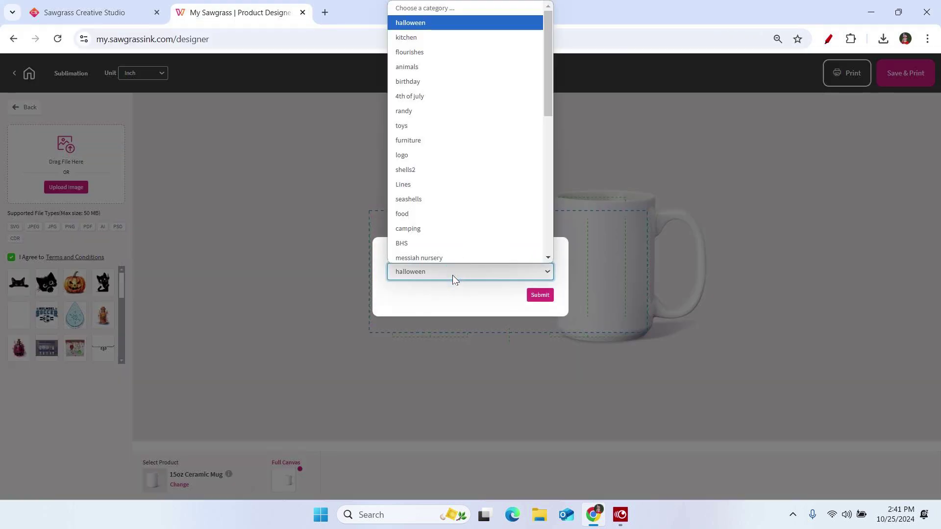
click(451, 241)
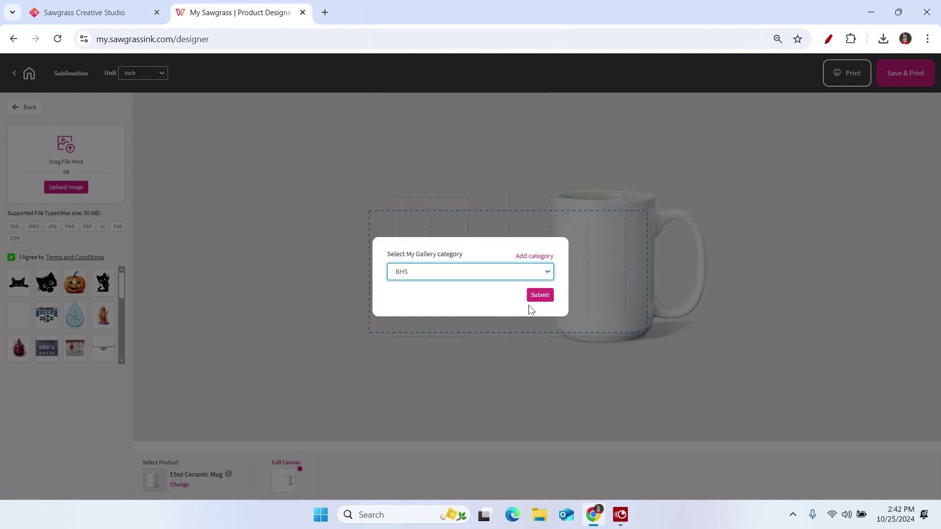
click(540, 296)
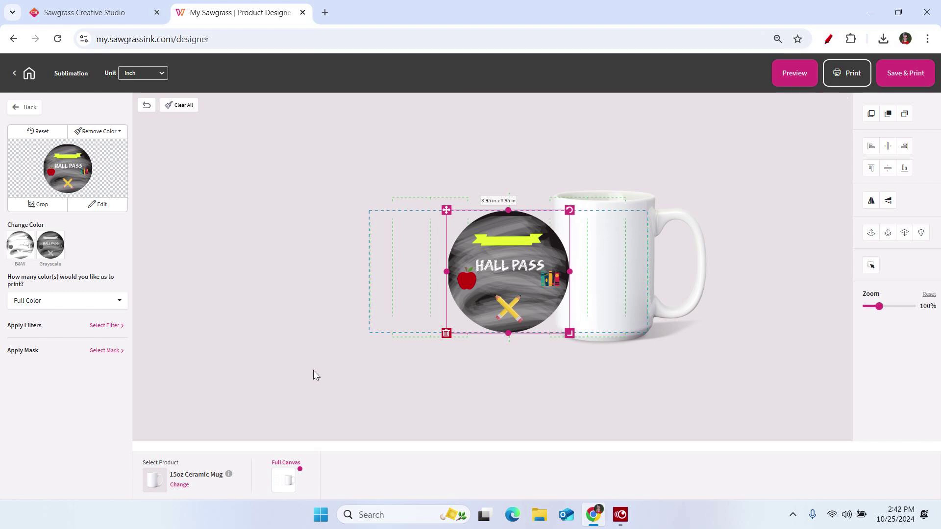
Step: Remove the Hall Pass image from the mug, then load the pink LOVE hearts creation in Creative Studio
click(446, 333)
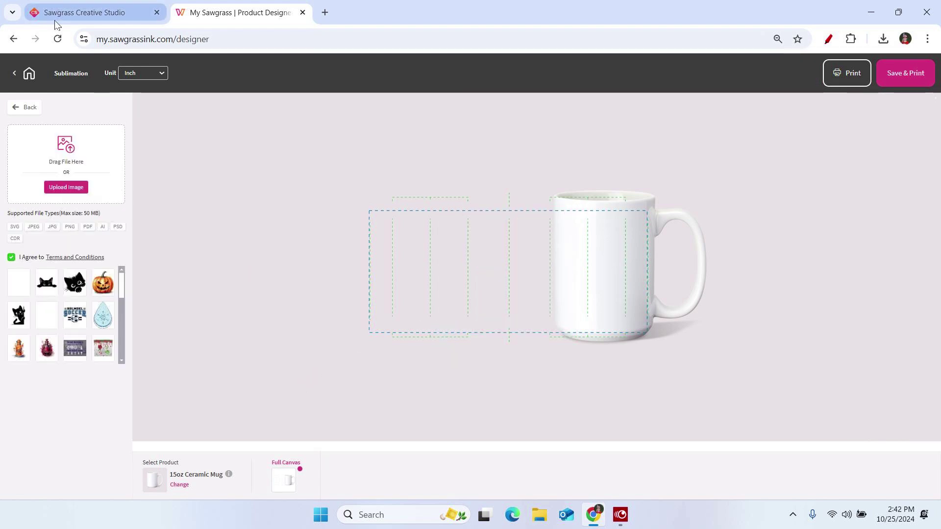
click(68, 19)
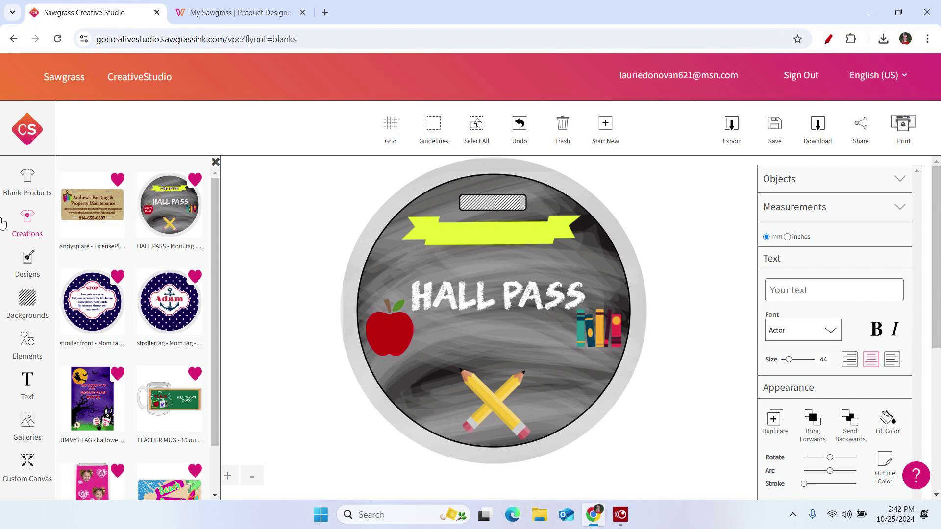
click(93, 485)
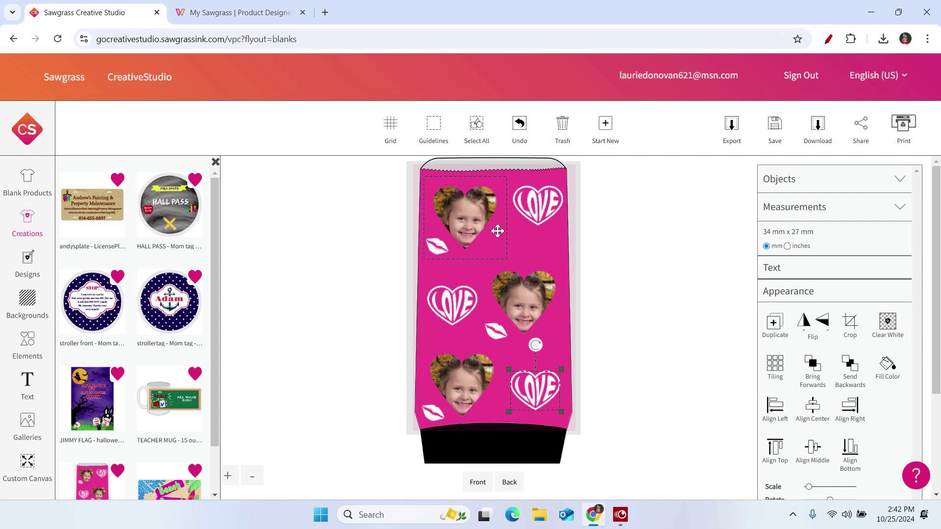
Step: Delete every heart-framed and square face photo from the pink sock, keeping the hearts and lips
mouse_move(498, 231)
mouse_down()
mouse_move(494, 247)
mouse_move(504, 228)
mouse_up()
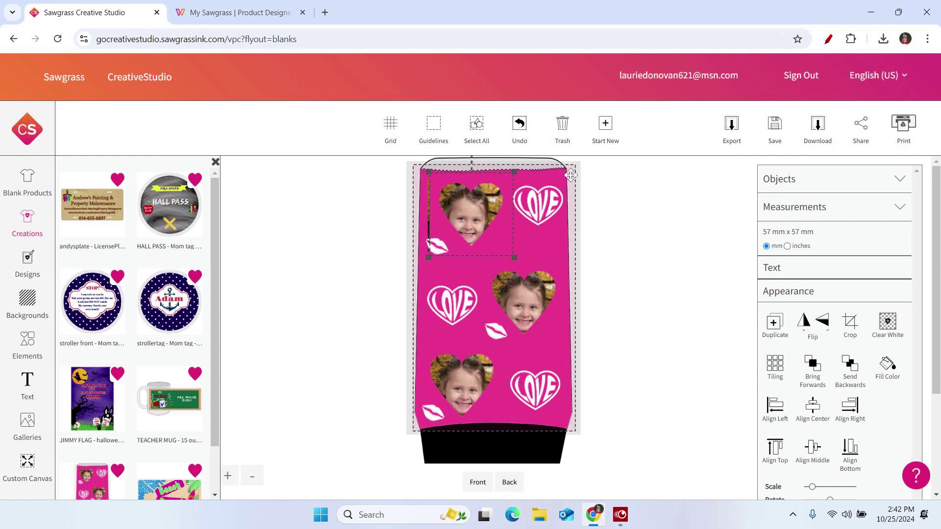
click(564, 128)
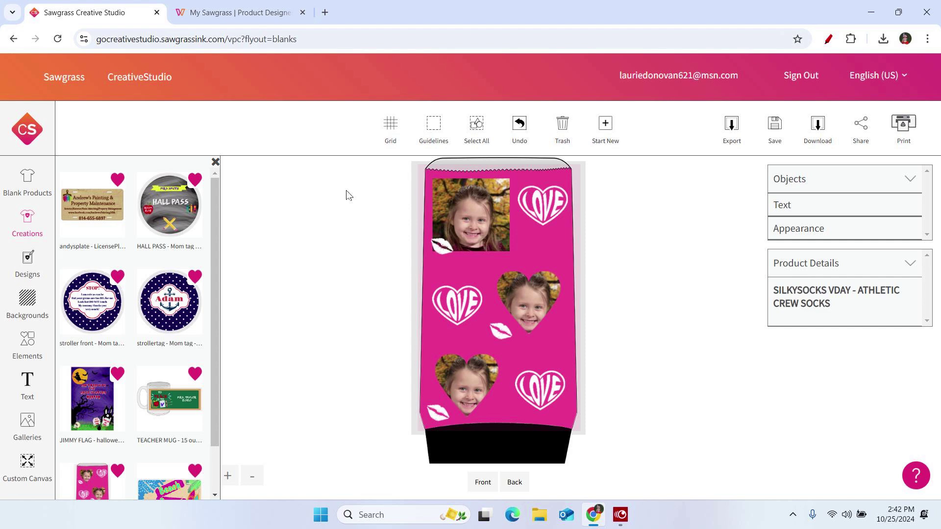
click(496, 224)
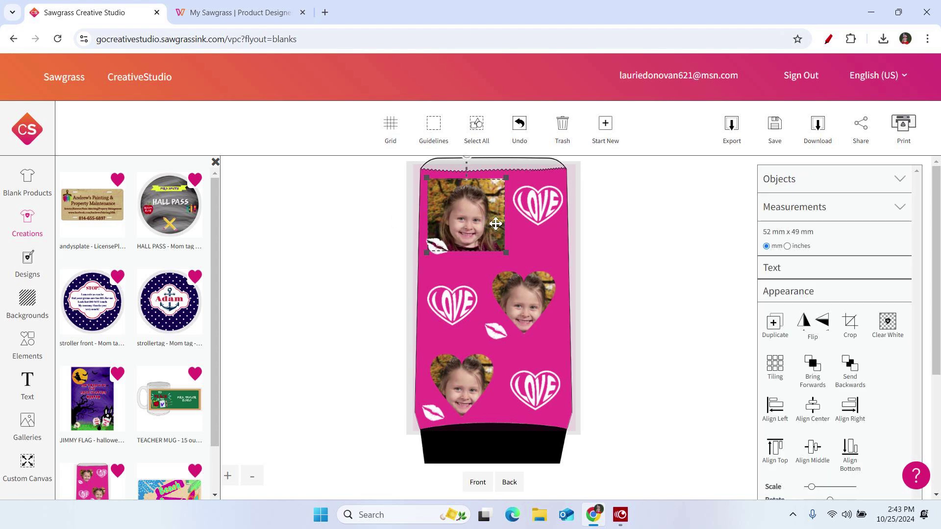
click(564, 129)
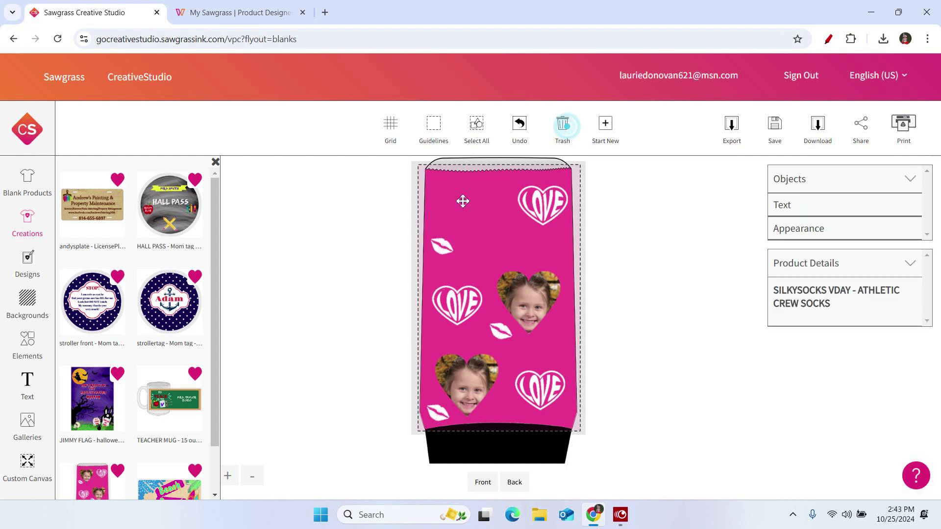
click(522, 301)
click(565, 128)
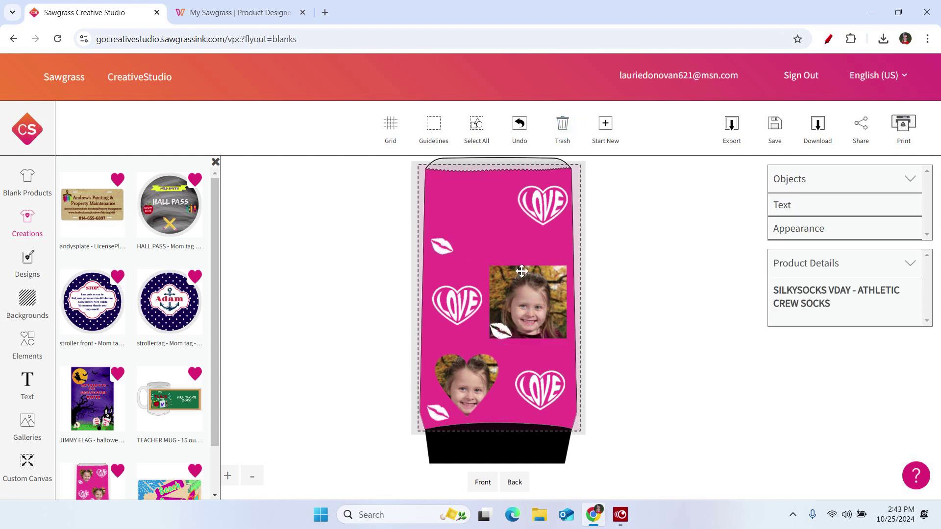
click(566, 126)
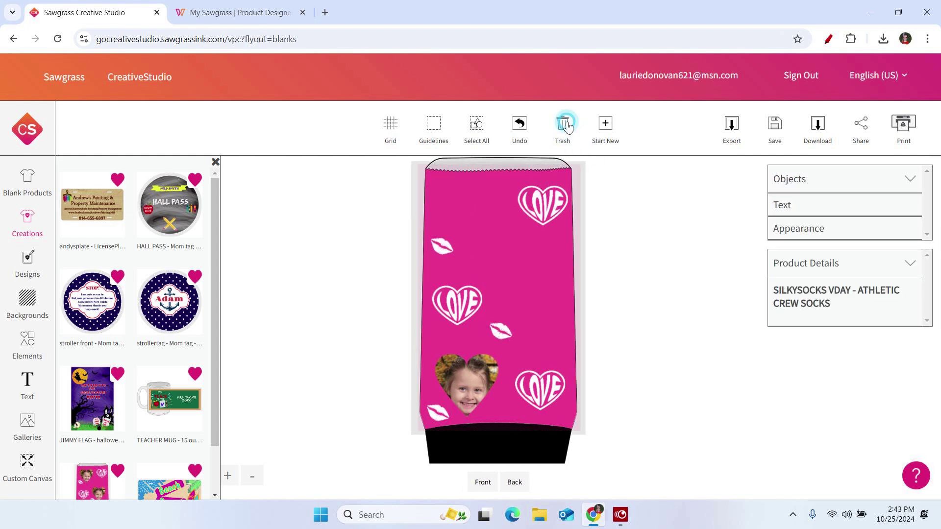
click(480, 407)
click(565, 128)
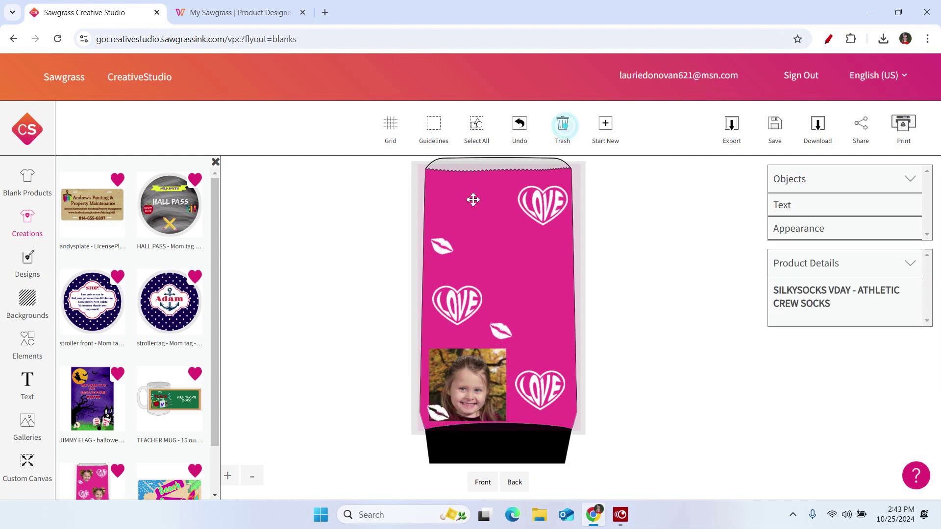
click(458, 384)
click(566, 128)
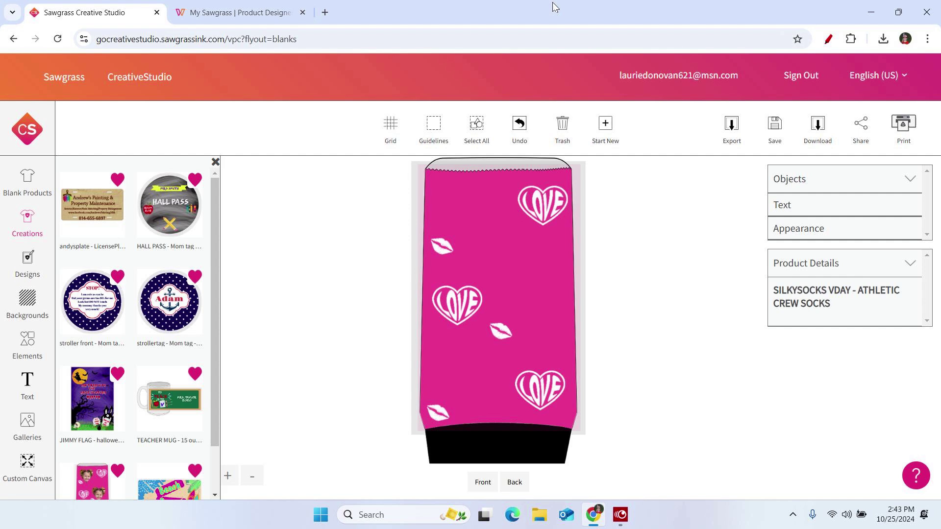
Step: Export the sock design to Downloads as sock.sgz, then minimize the browser
click(733, 128)
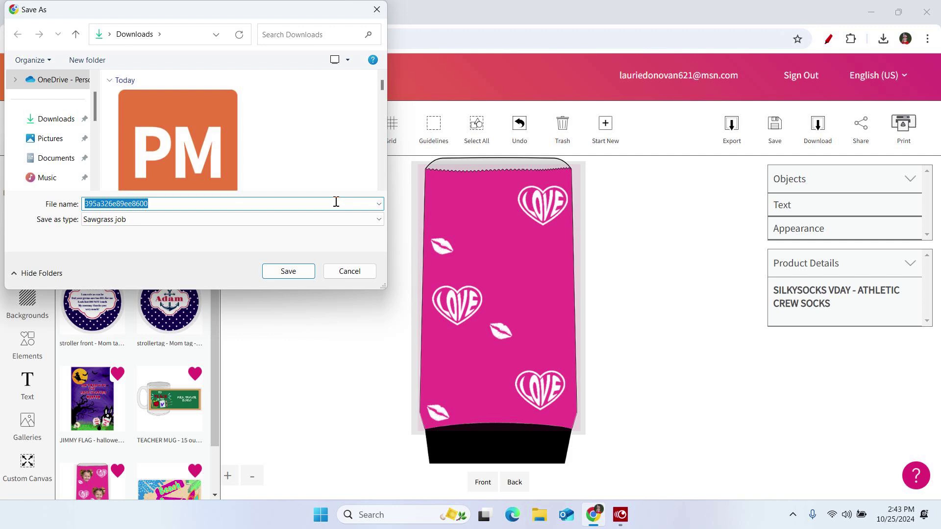
text(sock)
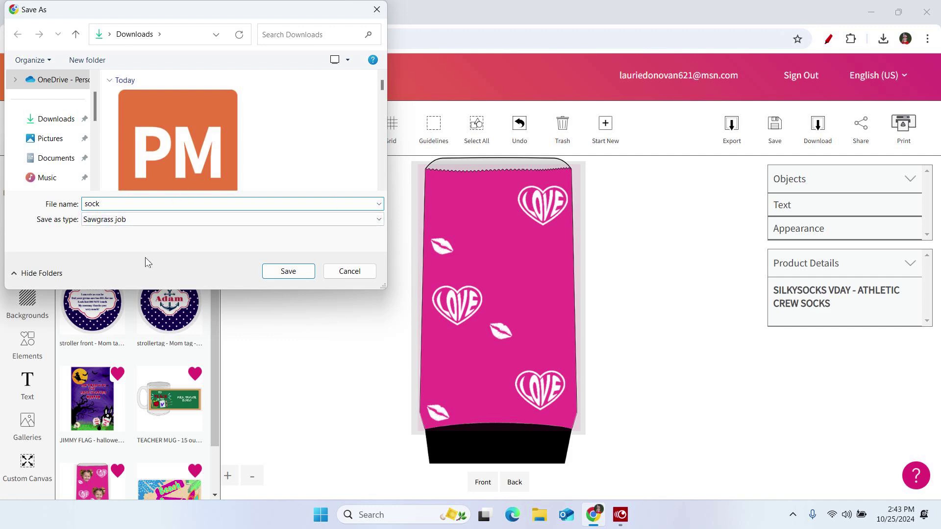
click(281, 272)
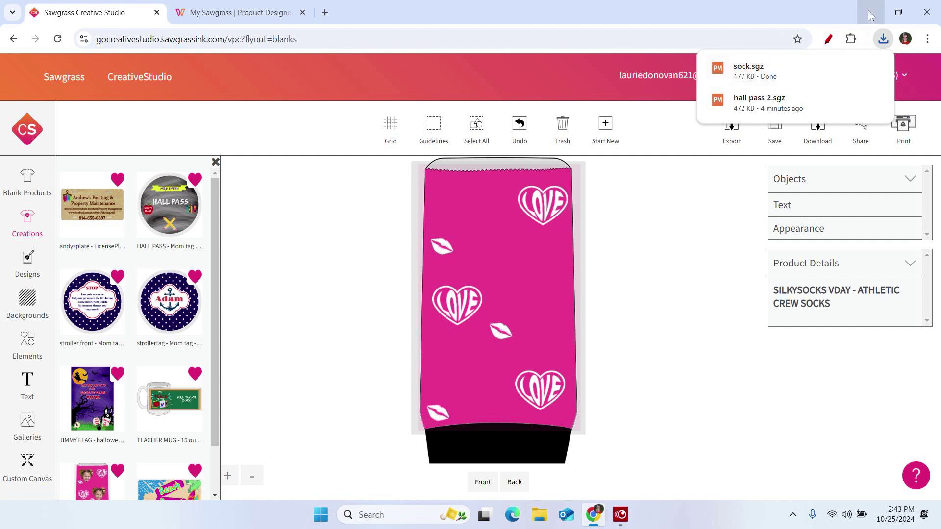
click(870, 14)
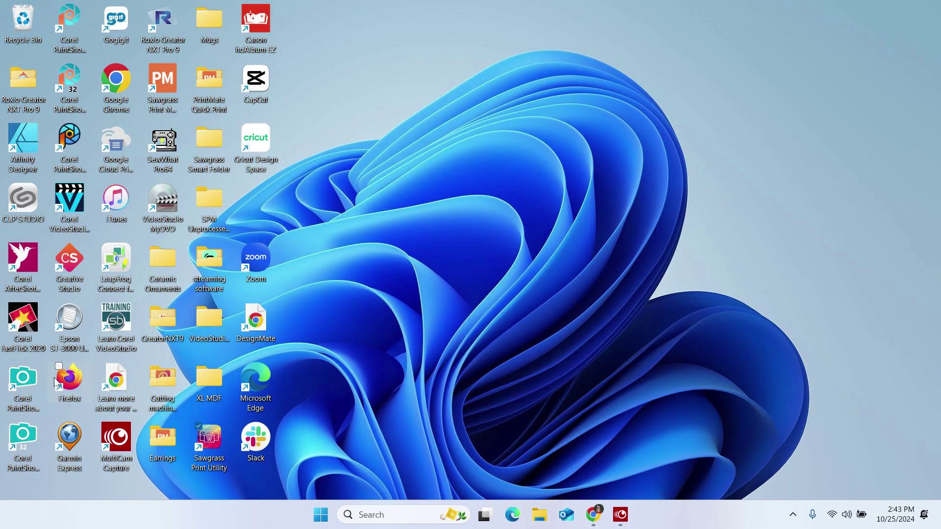
Step: Launch Print Utility and load the sock file into a new print job
double_click(209, 460)
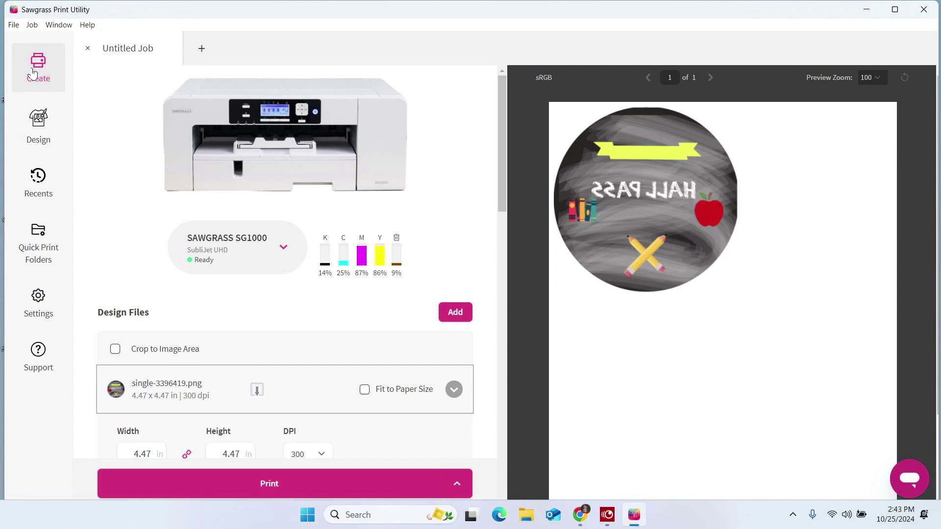
click(201, 50)
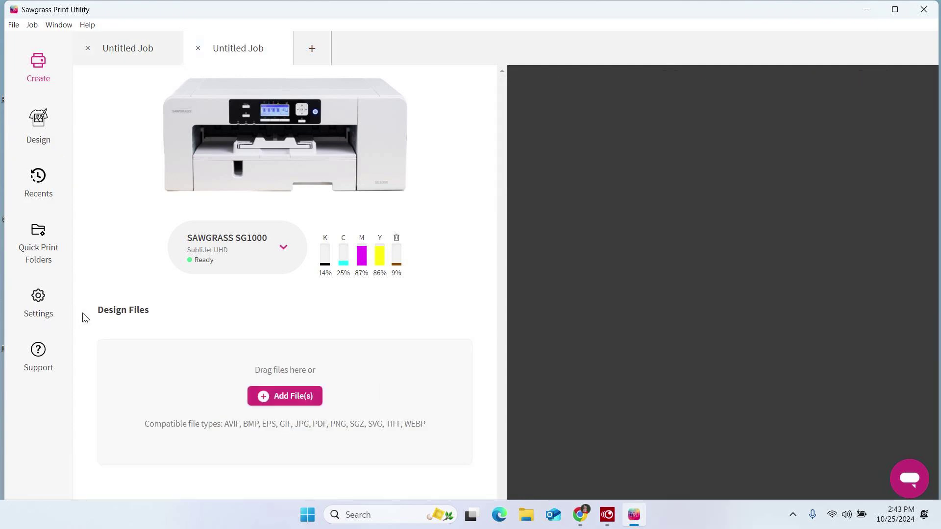
click(279, 397)
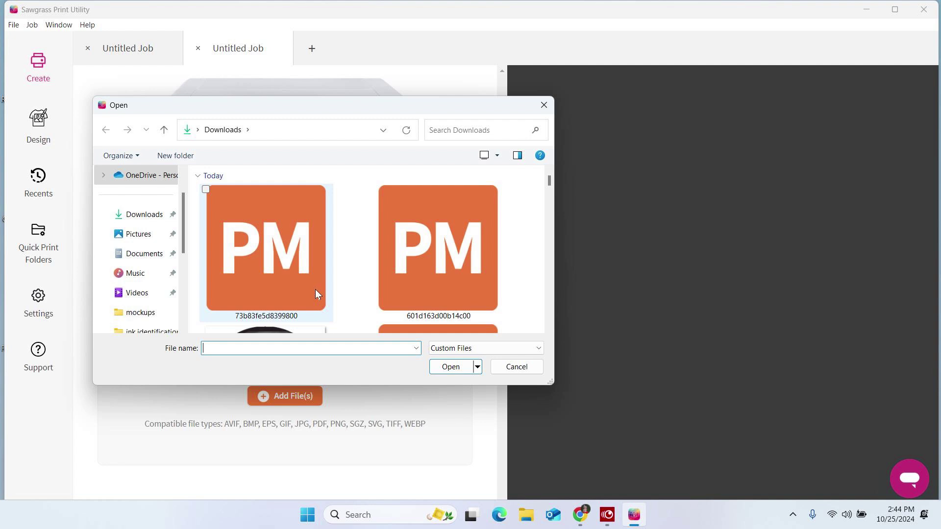
scroll(347, 267, down, 2)
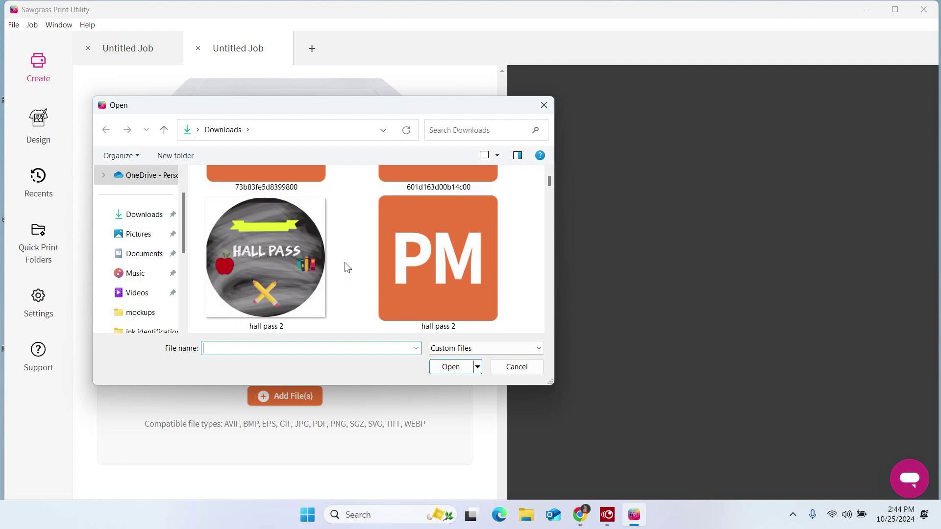
scroll(347, 267, down, 4)
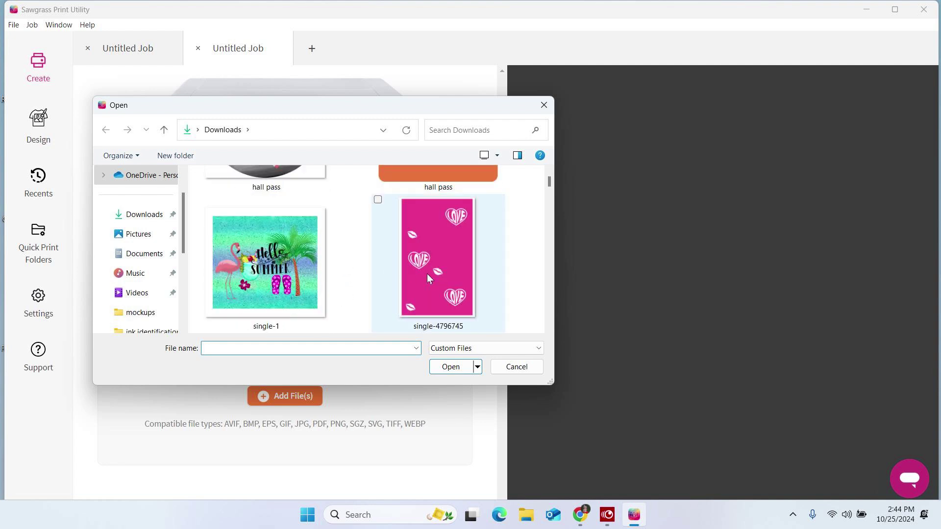
scroll(372, 269, down, 3)
click(267, 248)
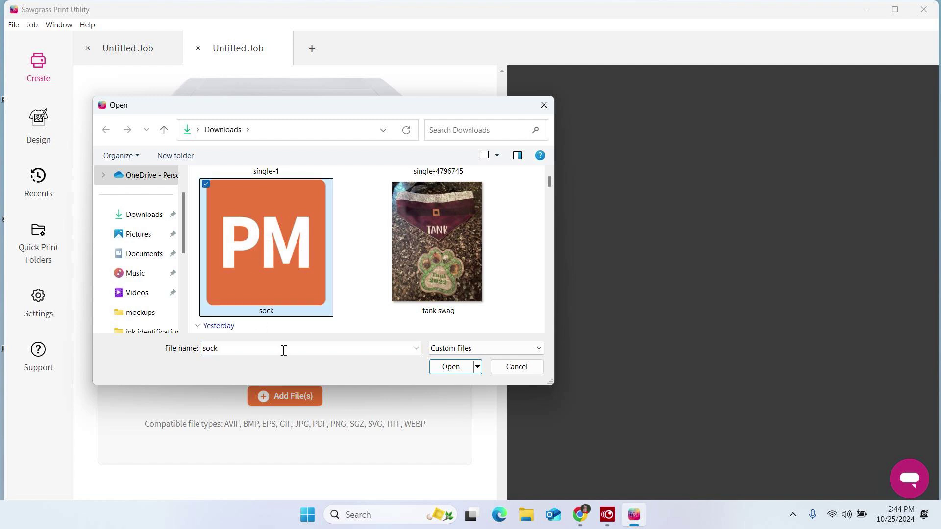
click(456, 367)
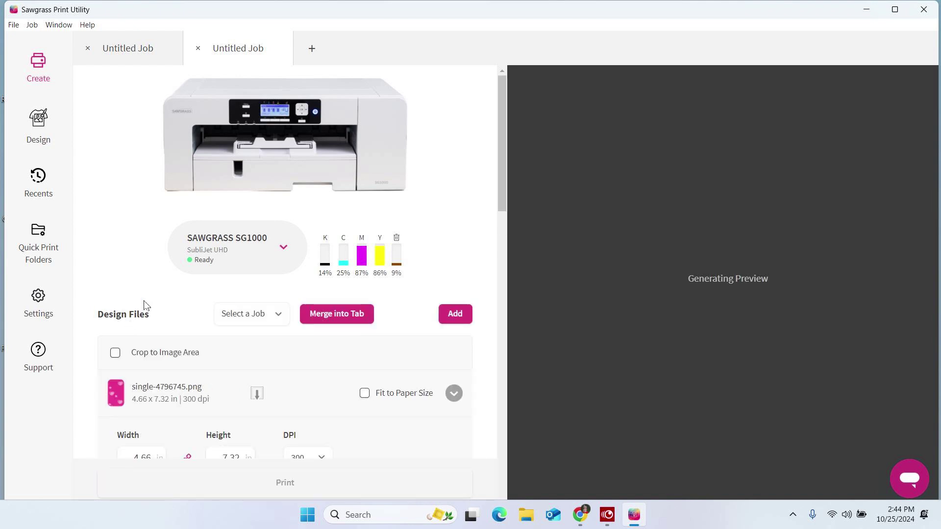
Step: Save the converted PNG to Downloads as sock and minimize Print Utility
click(257, 394)
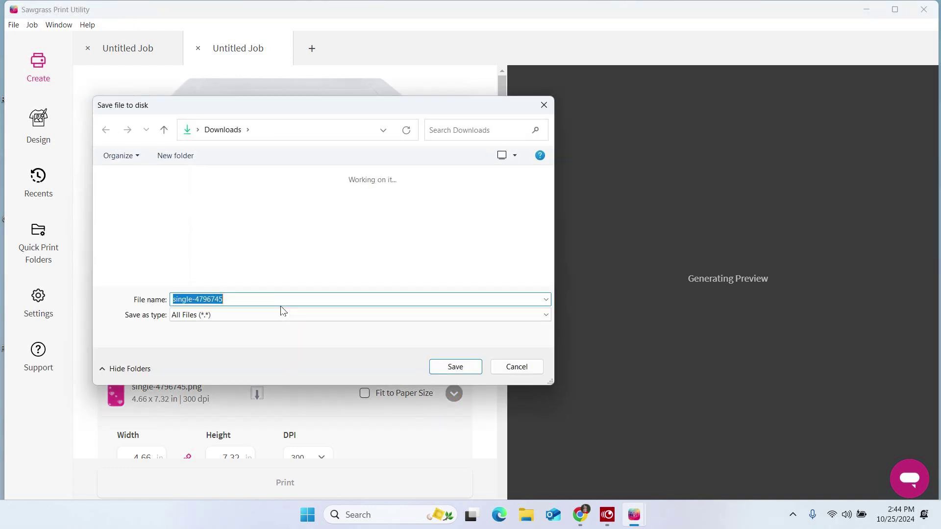
text(s)
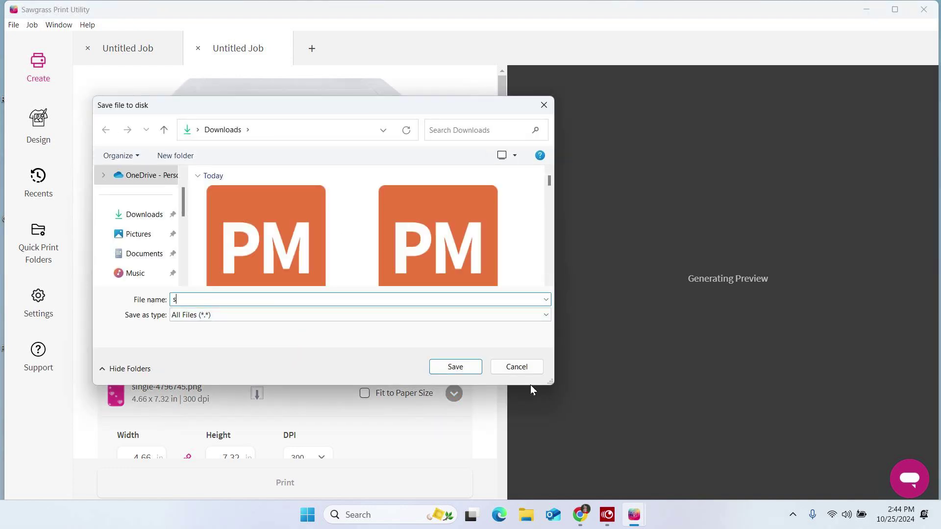
text(ock)
click(455, 367)
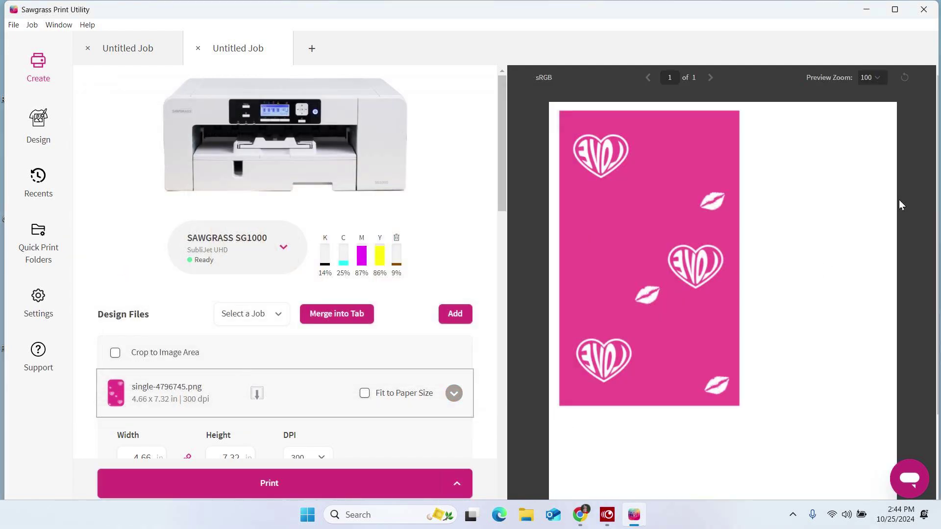
click(867, 9)
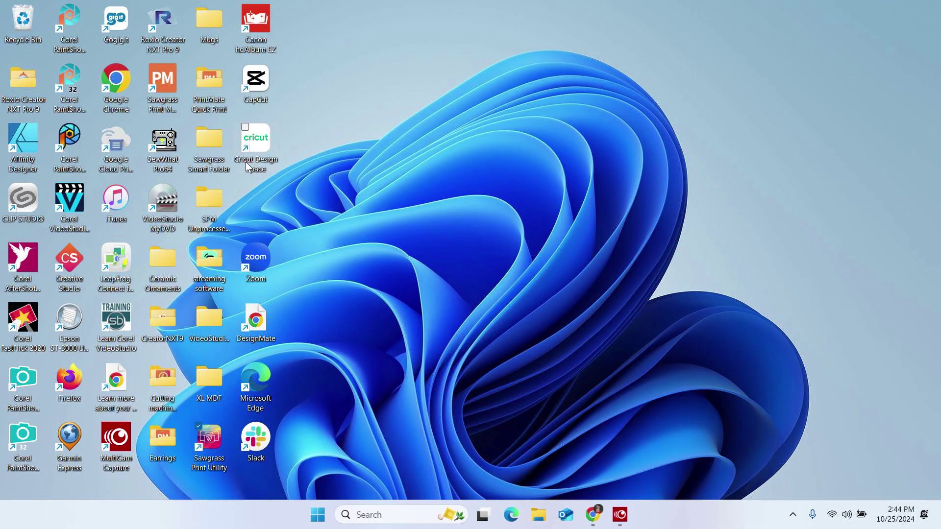
Step: Upload the sock image to My Sawgrass under the halloween category and place it on the mug
click(593, 515)
click(231, 12)
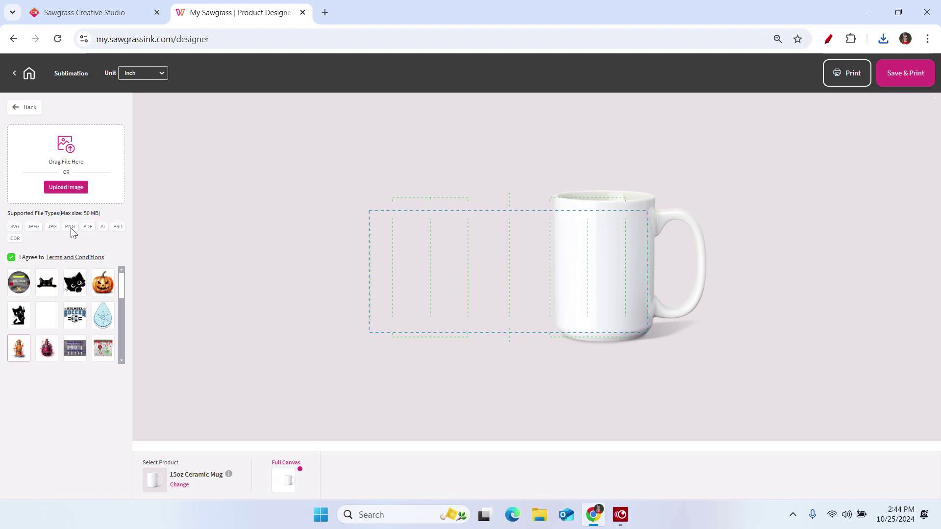
click(74, 191)
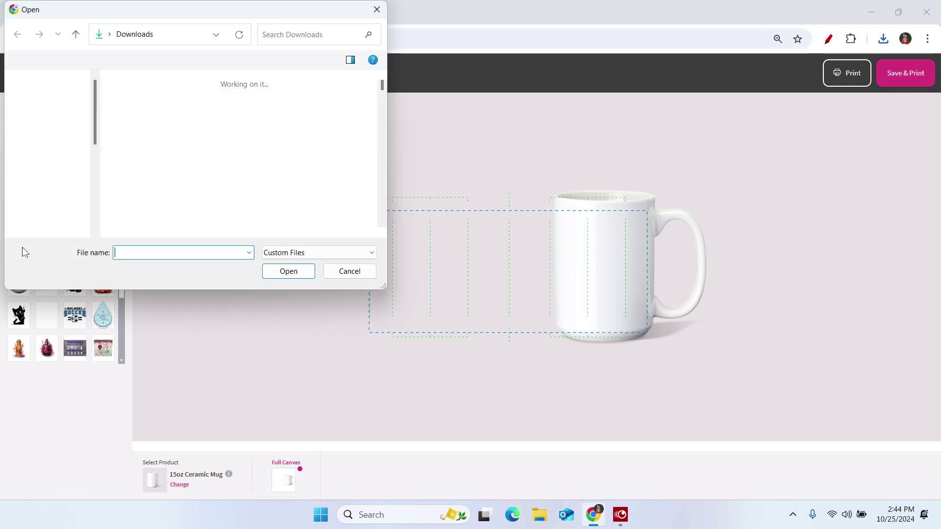
scroll(237, 176, down, 5)
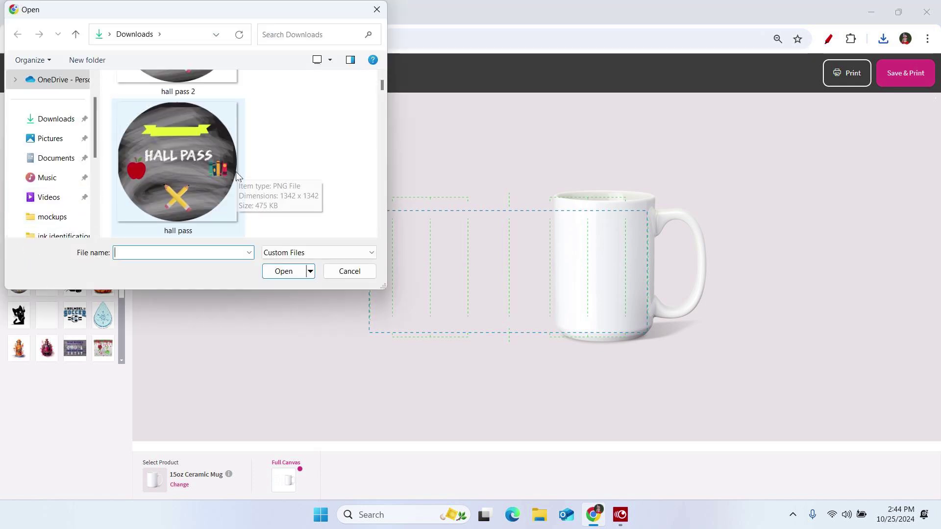
scroll(236, 176, down, 4)
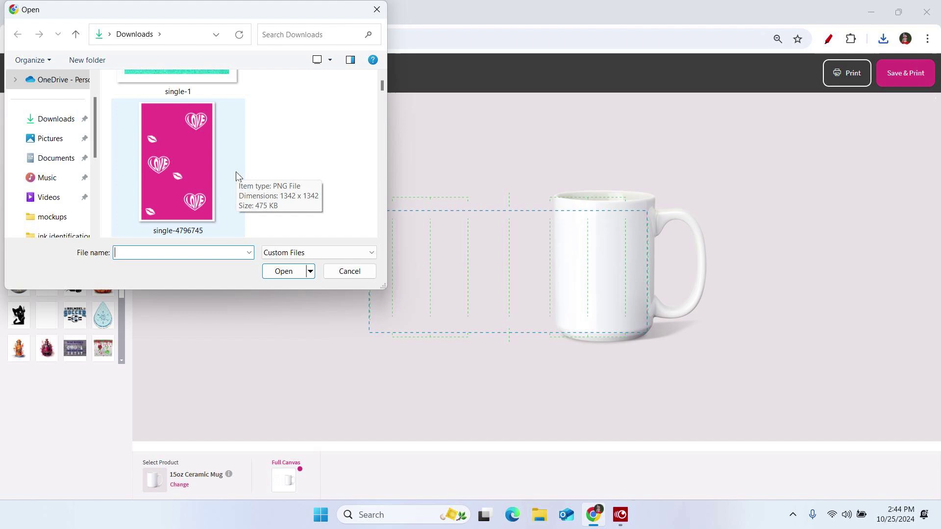
click(181, 178)
click(283, 272)
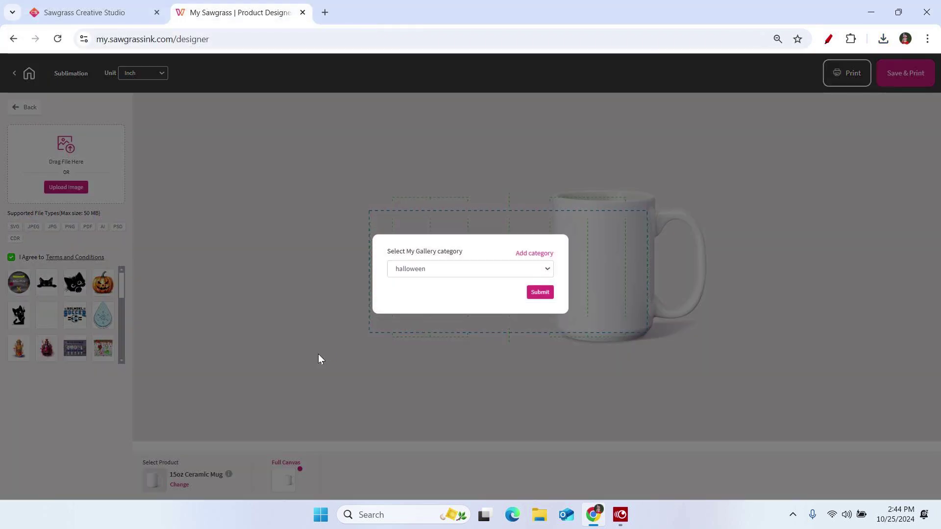
click(538, 296)
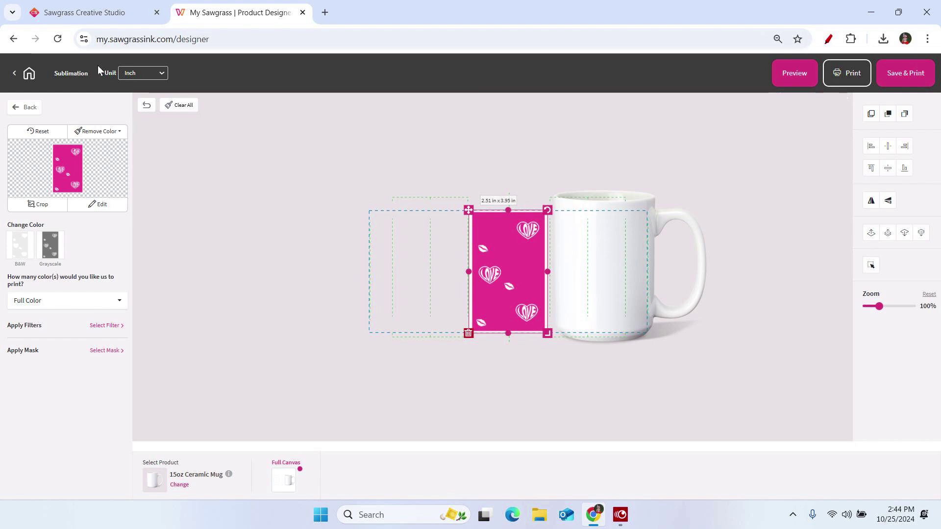
click(53, 11)
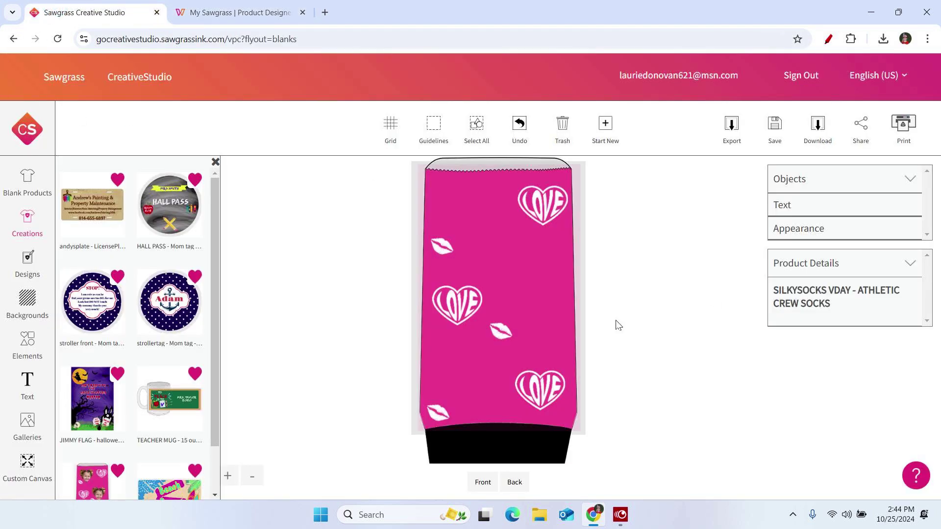
Step: Relaunch Print Utility from the desktop, then restore the Creative Studio window with the pink sock
click(871, 13)
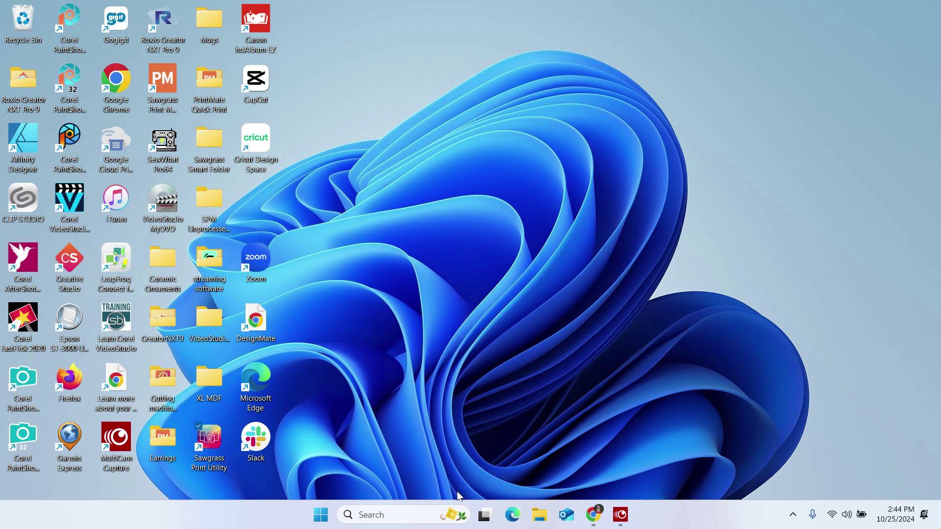
double_click(214, 448)
click(590, 520)
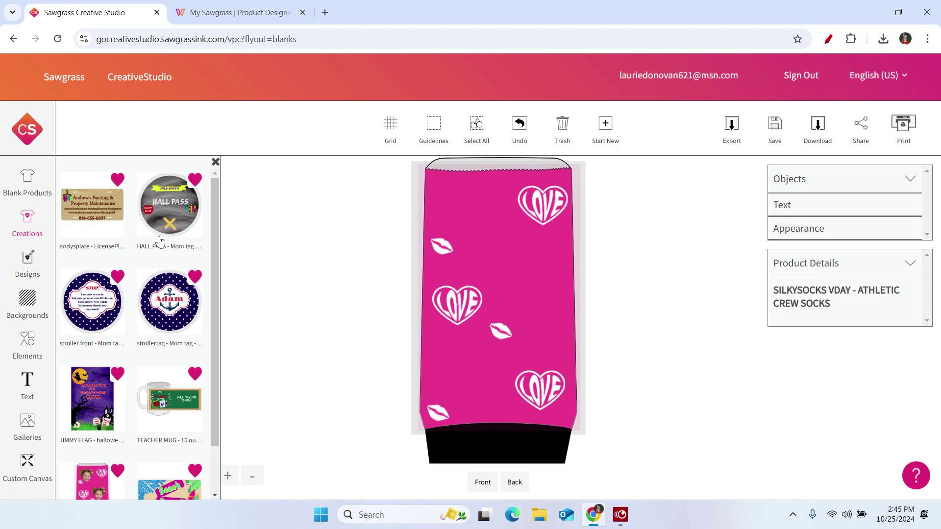
Step: Use Start New to wipe the pink LOVE design off the white crew sock template
click(606, 129)
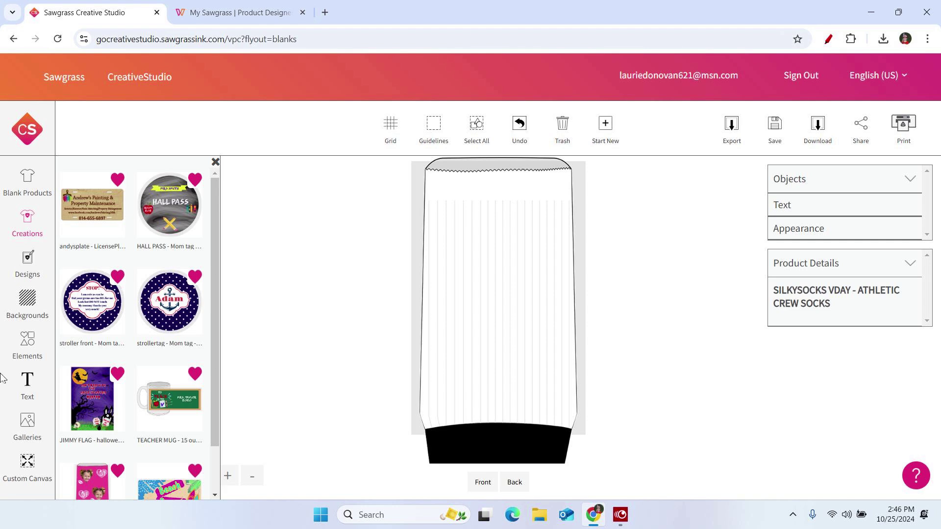
Step: Create a custom canvas in inches, 9 wide by 8.2 high
click(32, 469)
click(152, 219)
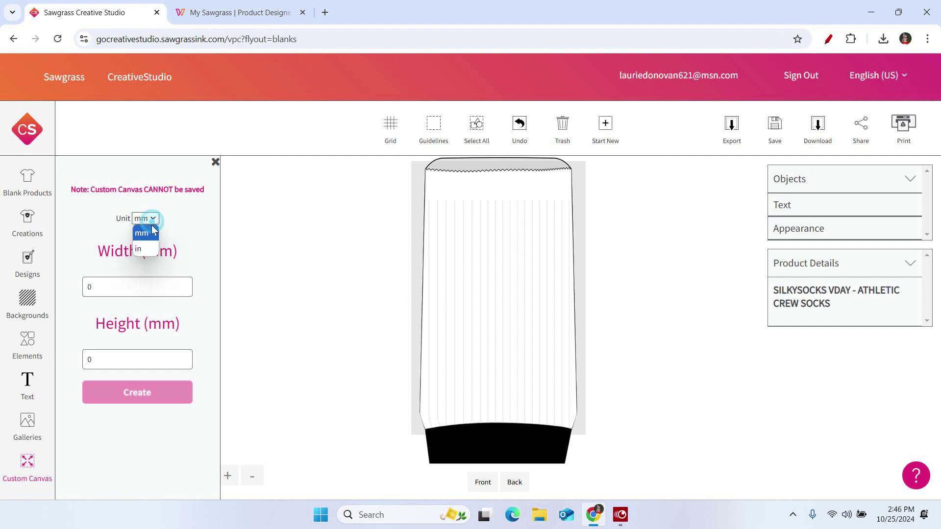
click(143, 249)
double_click(126, 290)
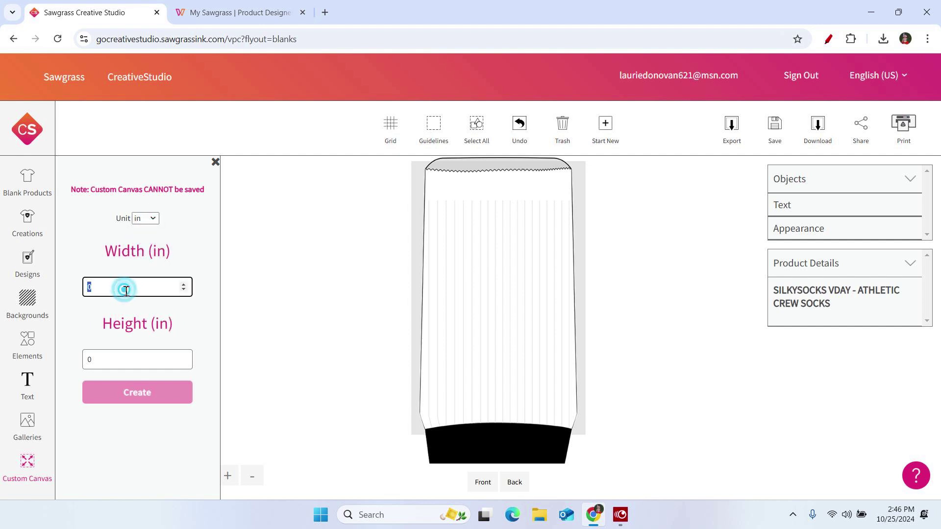
text(9)
double_click(101, 359)
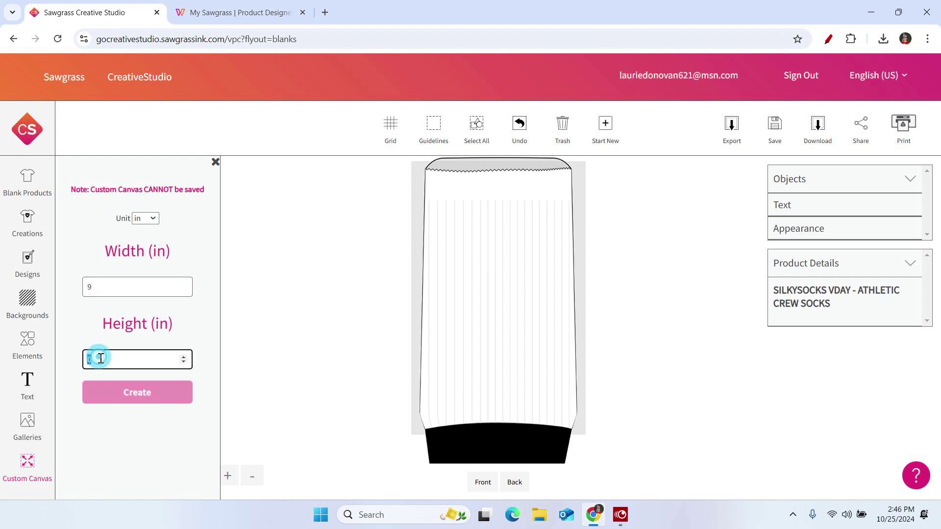
text(8)
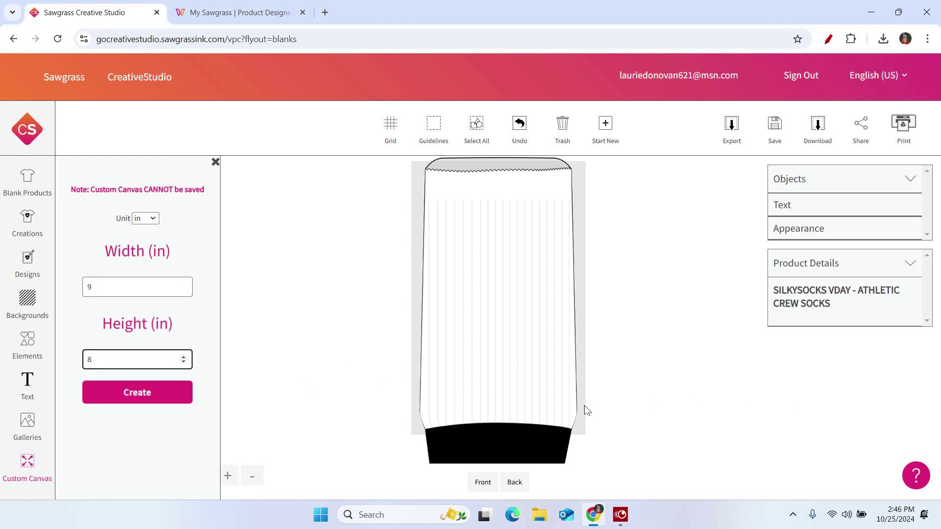
text(.2)
click(110, 392)
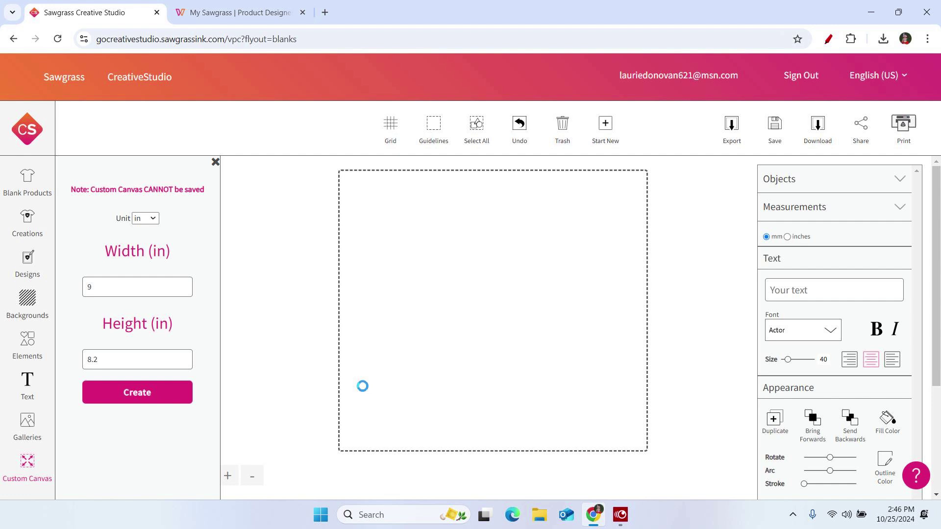
Step: Add Hello-summer1.png from the Favorites gallery to the custom canvas
click(25, 431)
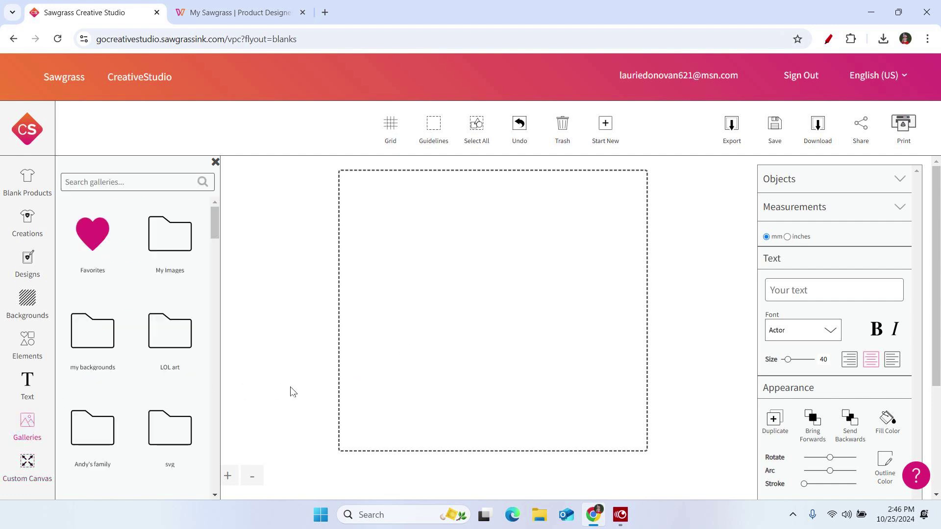
click(100, 237)
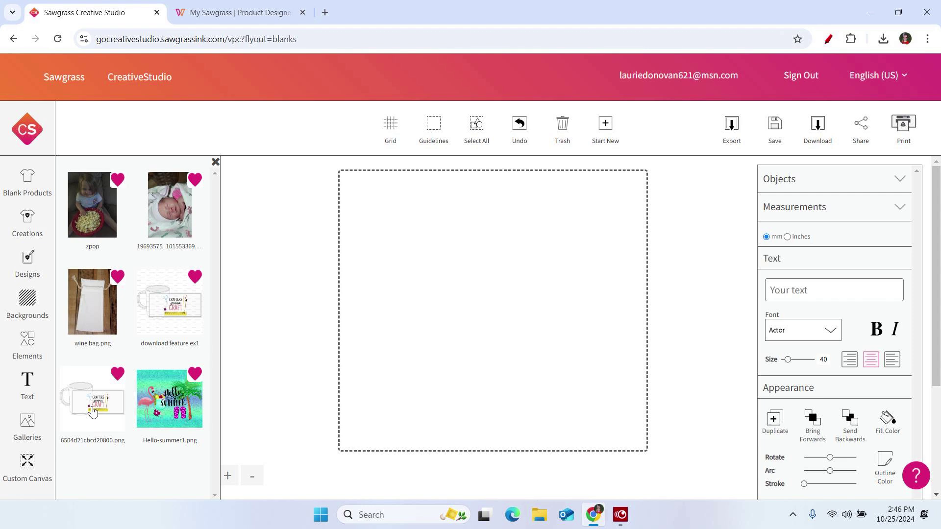
click(168, 413)
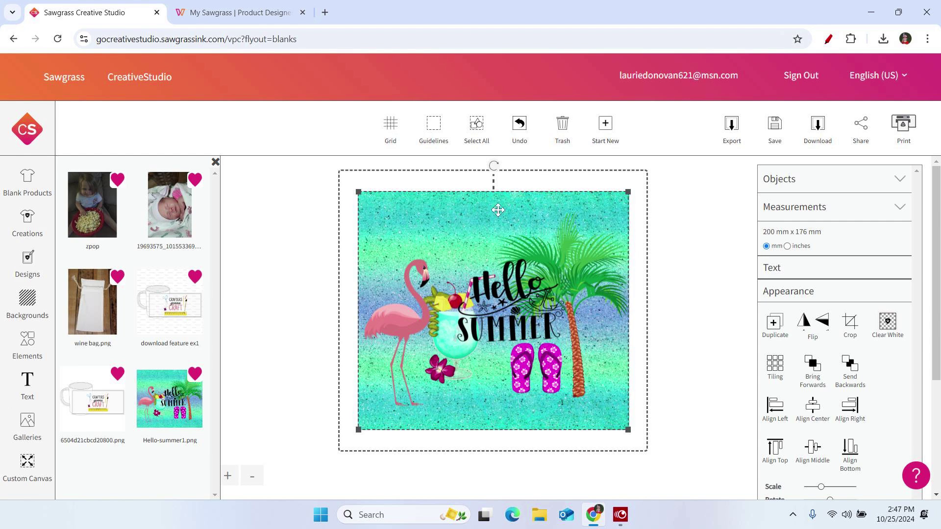
Step: Export the flamingo canvas to Downloads as the Sawgrass job 'hello summer'
click(731, 128)
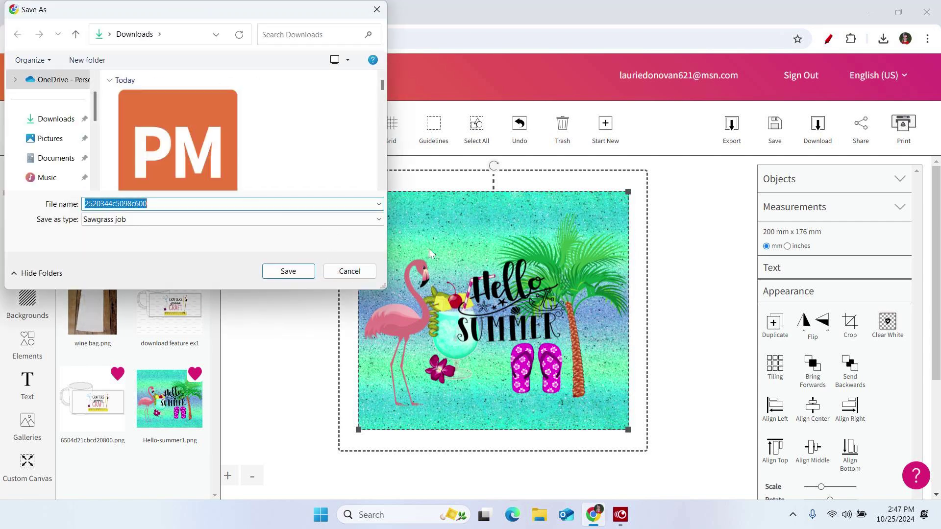
text(hello s)
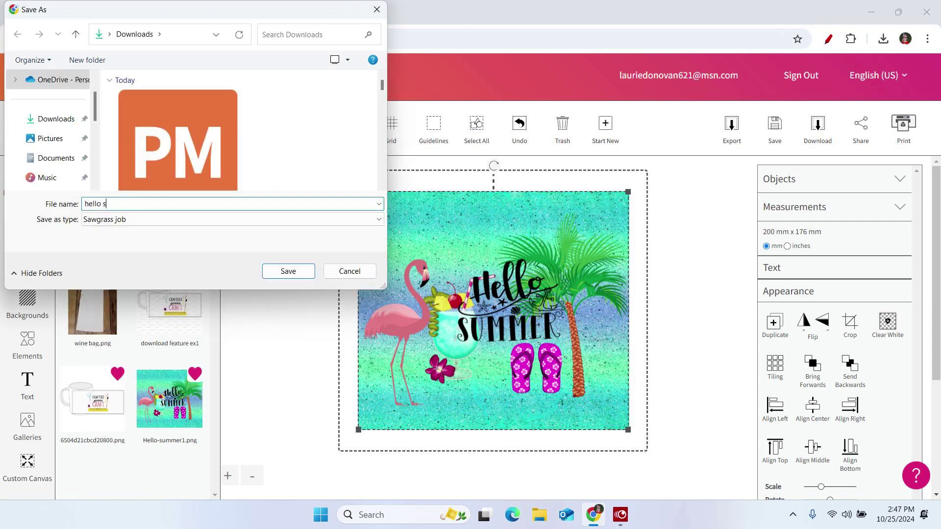
text(ummer)
click(272, 271)
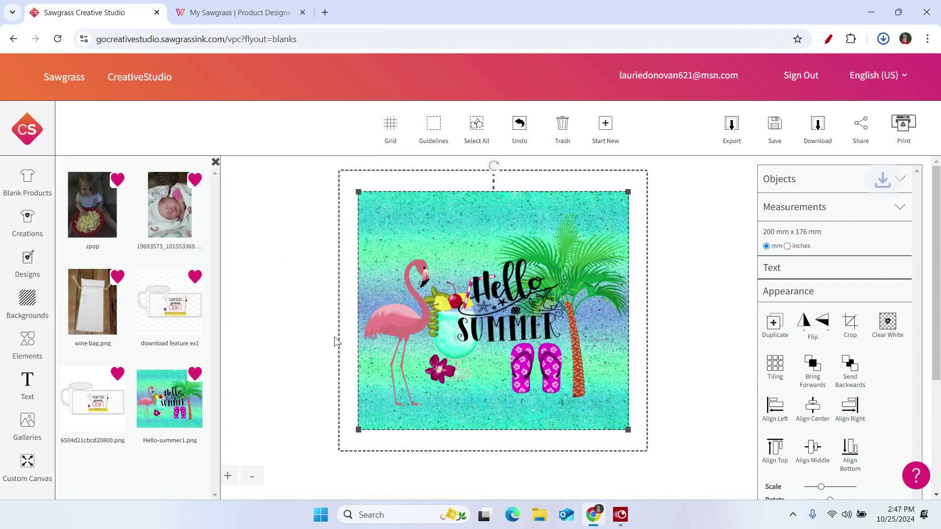